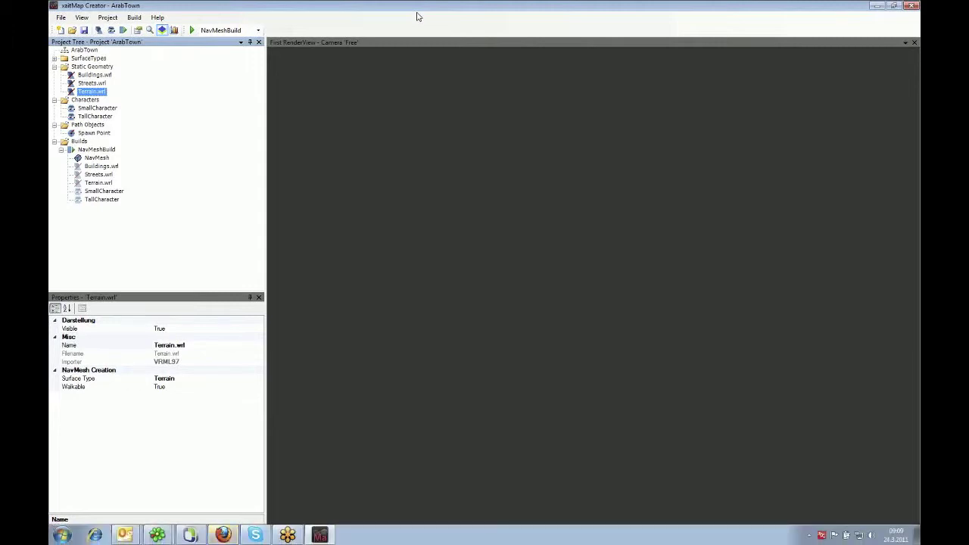
Make the Buildings.wrl, Streets.wrl and Terrain.wrl static geometry visible in the render view.
{"action": "right_click", "coordinate": [101, 75]}
{"action": "left_click", "coordinate": [126, 90]}
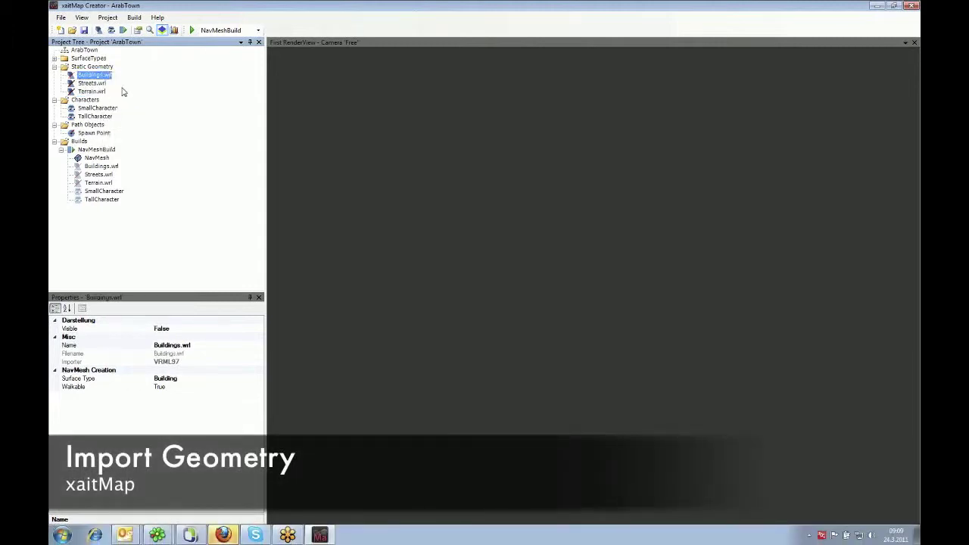
{"action": "right_click", "coordinate": [105, 75]}
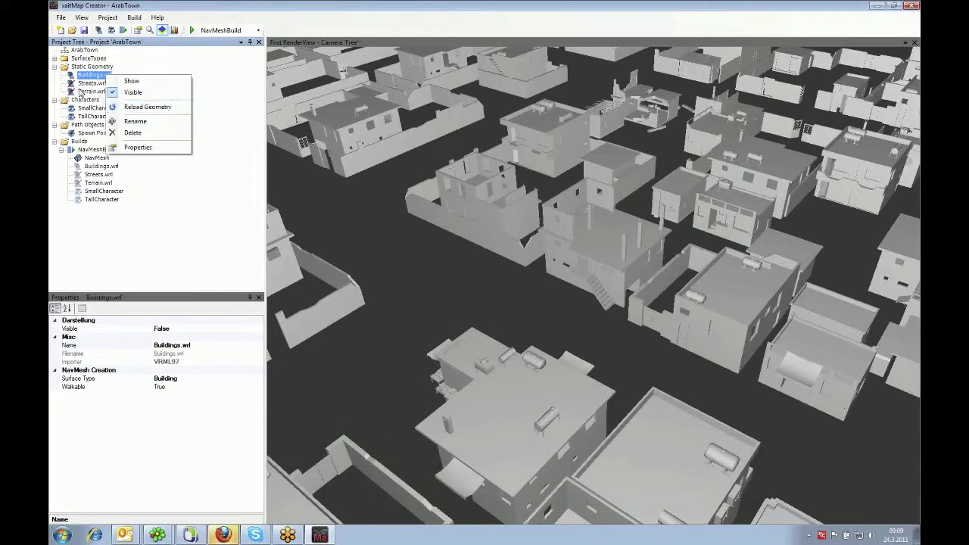
{"action": "left_click", "coordinate": [83, 83]}
{"action": "right_click", "coordinate": [82, 85]}
{"action": "left_click", "coordinate": [99, 99]}
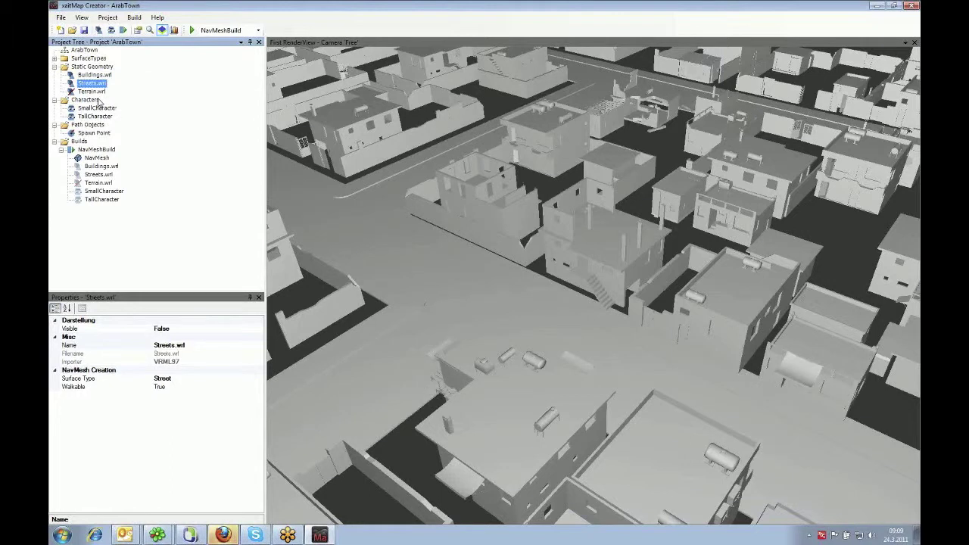
{"action": "right_click", "coordinate": [91, 92]}
{"action": "left_click", "coordinate": [108, 115]}
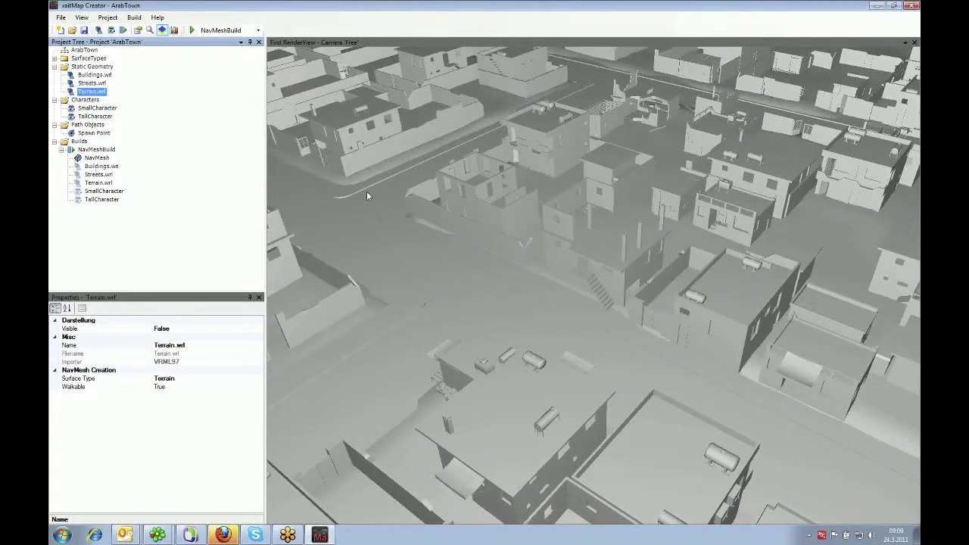
{"action": "left_click", "coordinate": [400, 244]}
{"action": "mouse_move", "coordinate": [401, 244]}
{"action": "left_mouse_down"}
{"action": "mouse_move", "coordinate": [426, 242]}
{"action": "mouse_move", "coordinate": [403, 233]}
{"action": "left_mouse_up"}
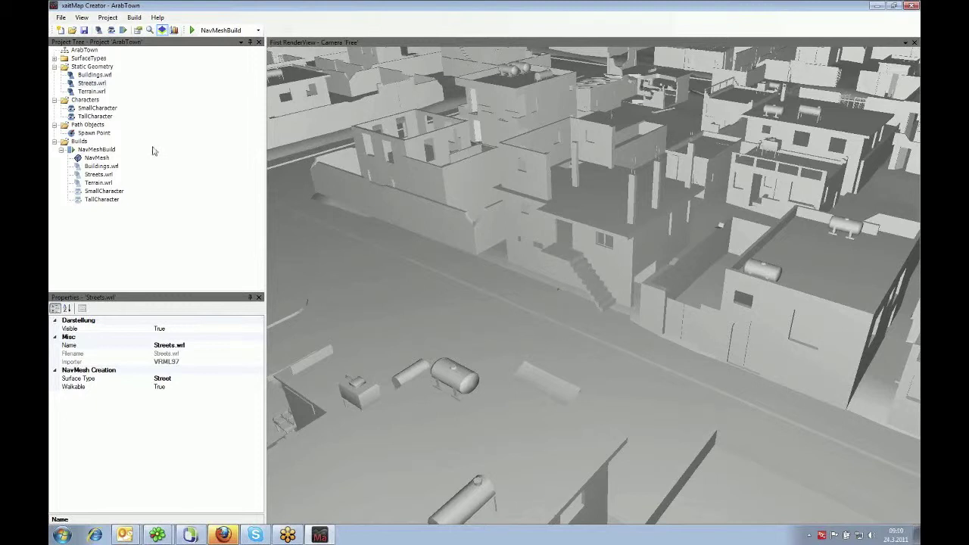
{"action": "scroll", "coordinate": [417, 246], "scroll_direction": "down", "scroll_amount": 10}
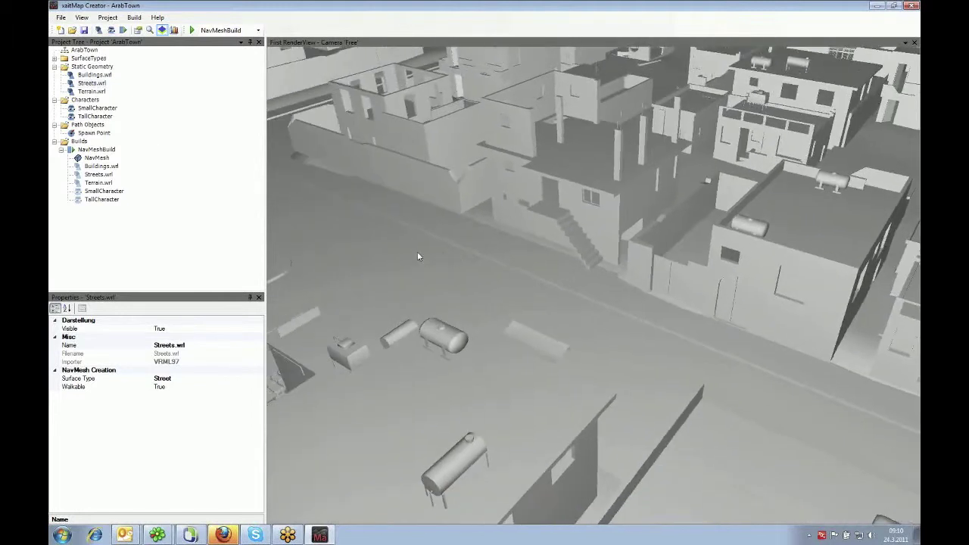
{"action": "scroll", "coordinate": [427, 241], "scroll_direction": "up", "scroll_amount": 5}
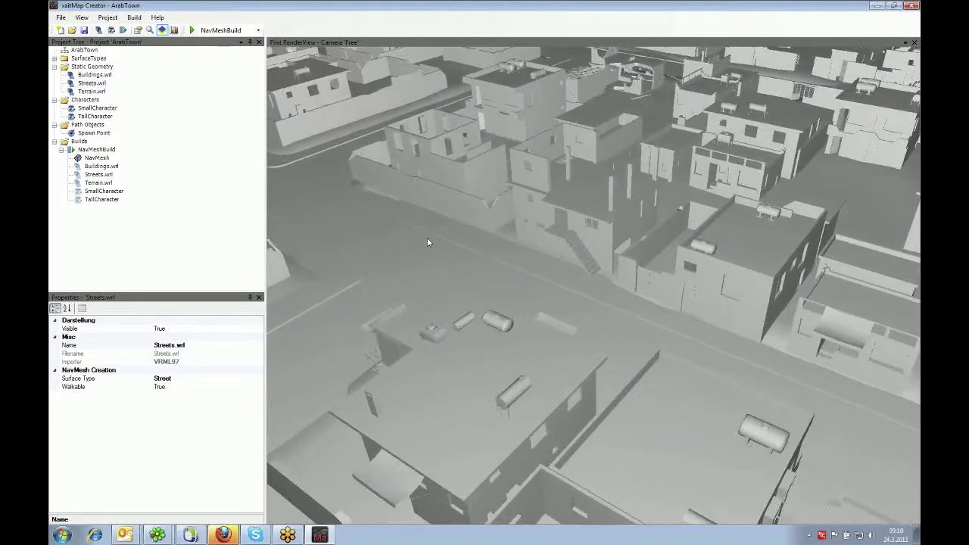
Compare the height and radius properties of SmallCharacter and TallCharacter.
{"action": "left_click", "coordinate": [110, 110]}
{"action": "left_click", "coordinate": [109, 117]}
{"action": "left_click", "coordinate": [112, 110]}
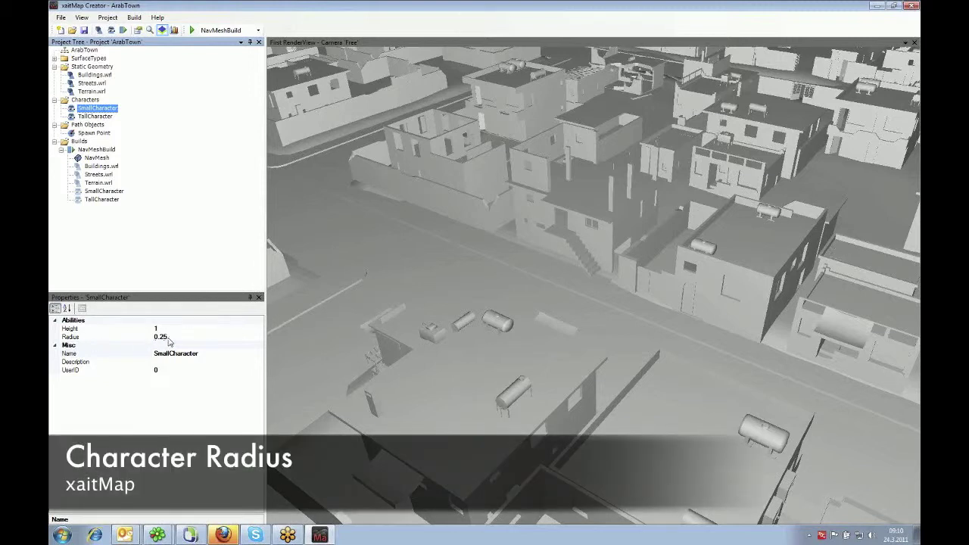
{"action": "left_click", "coordinate": [99, 117]}
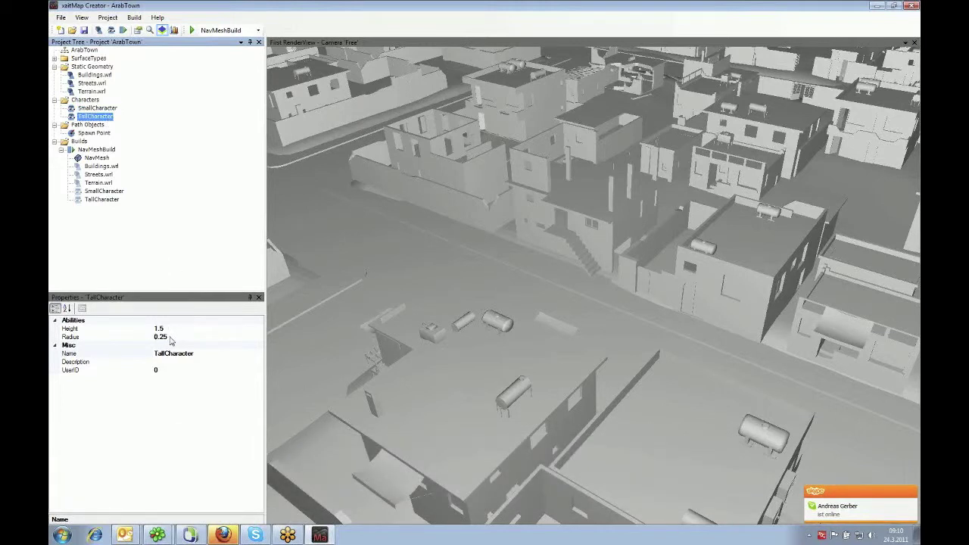
{"action": "left_click", "coordinate": [107, 108]}
{"action": "left_click", "coordinate": [107, 116]}
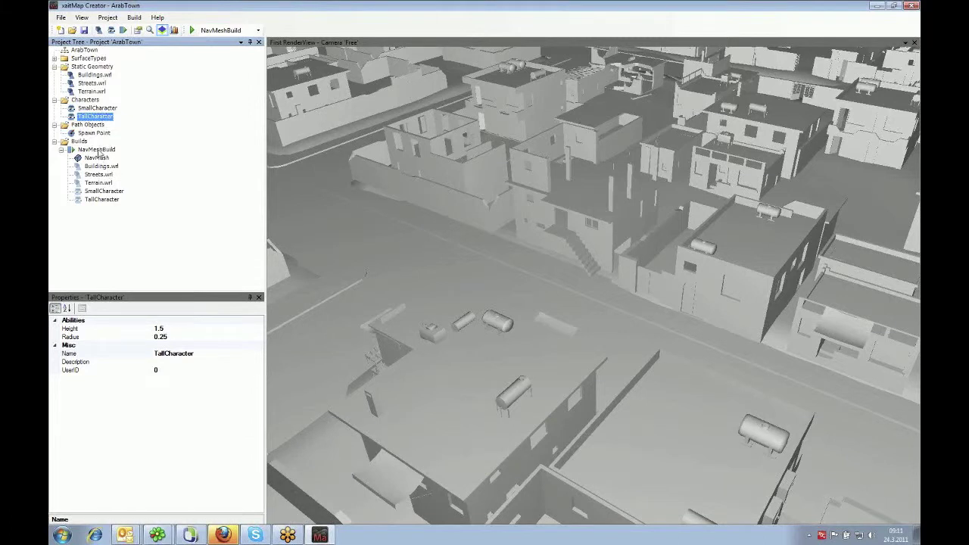
Delete the existing NavMesh from NavMeshBuild and confirm its removal.
{"action": "left_click", "coordinate": [97, 150]}
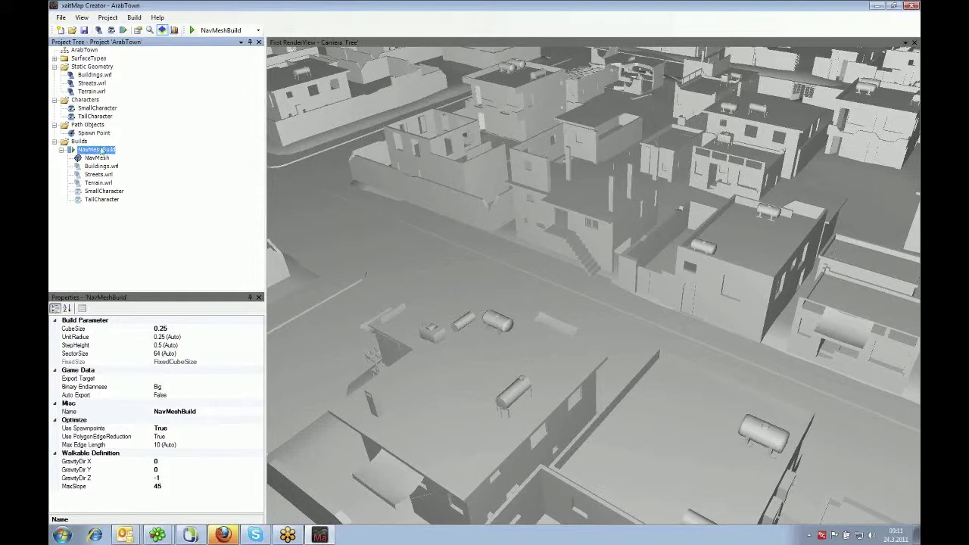
{"action": "left_click", "coordinate": [96, 157]}
{"action": "right_click", "coordinate": [96, 158]}
{"action": "left_click", "coordinate": [133, 204]}
{"action": "left_click", "coordinate": [488, 314]}
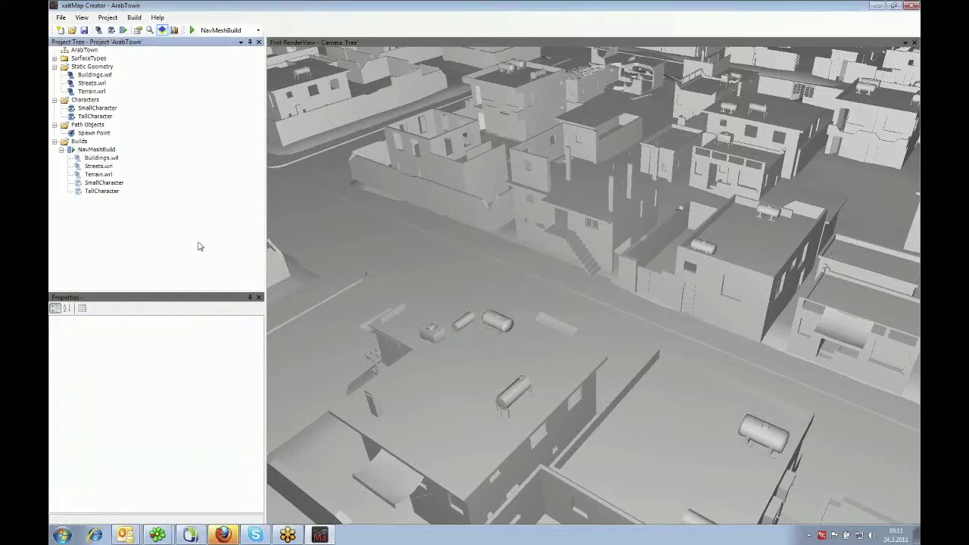
Remove TallCharacter from NavMeshBuild, keeping the character itself in the project.
{"action": "left_click", "coordinate": [100, 150]}
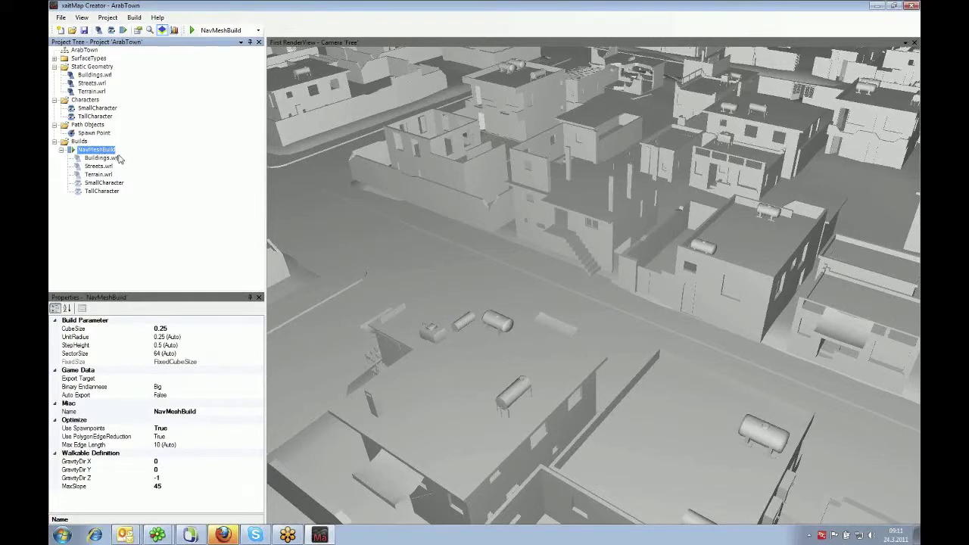
{"action": "right_click", "coordinate": [103, 194]}
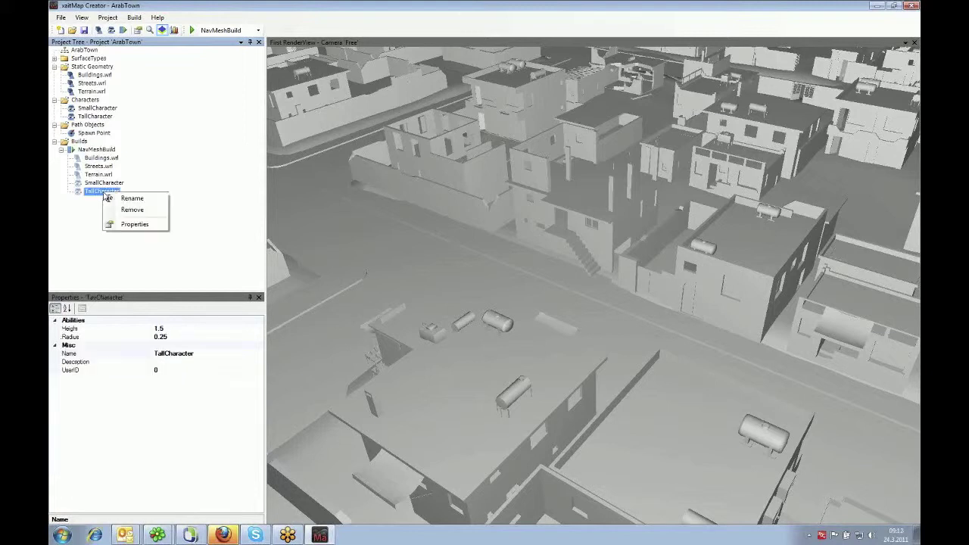
{"action": "left_click", "coordinate": [125, 209]}
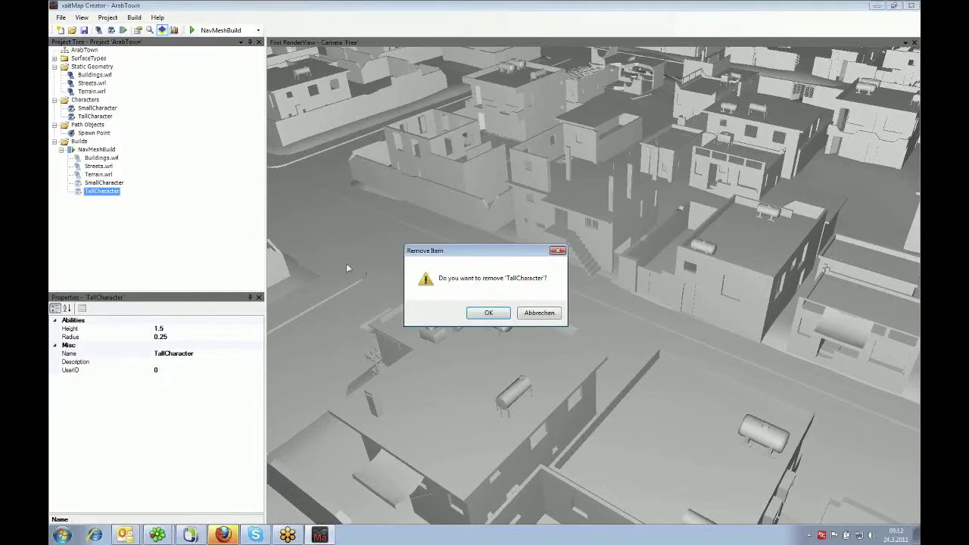
{"action": "left_click", "coordinate": [489, 313]}
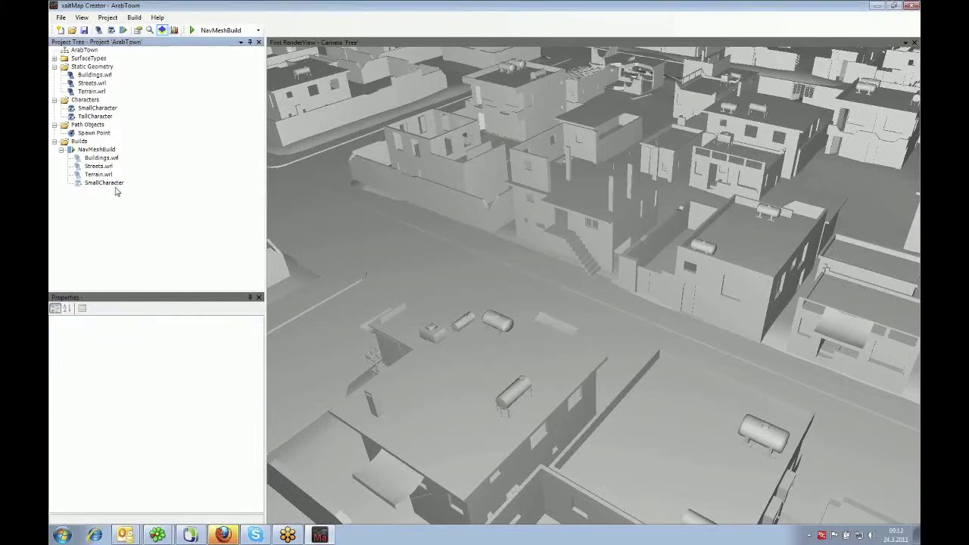
Run NavMeshBuild to generate the navigation mesh and dismiss the build log.
{"action": "left_click", "coordinate": [97, 150]}
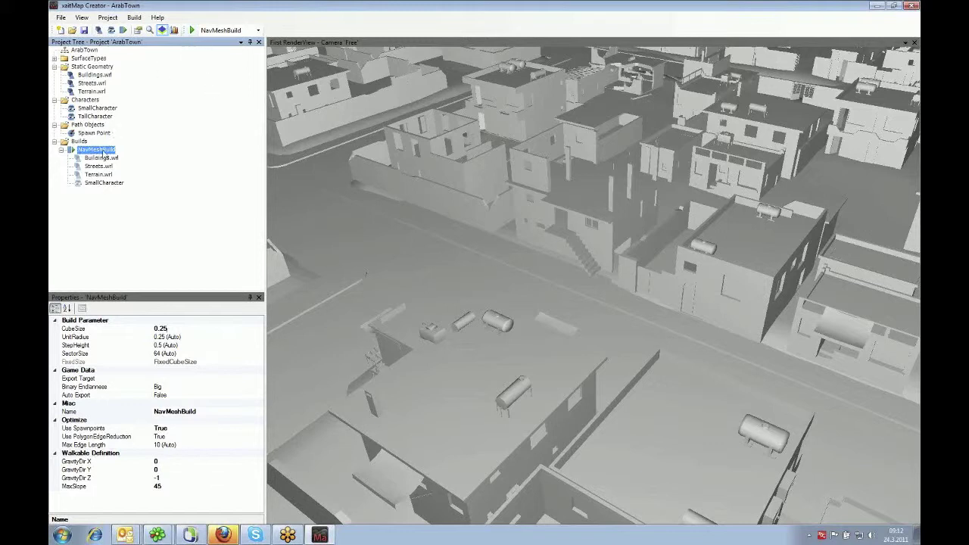
{"action": "left_click", "coordinate": [191, 31]}
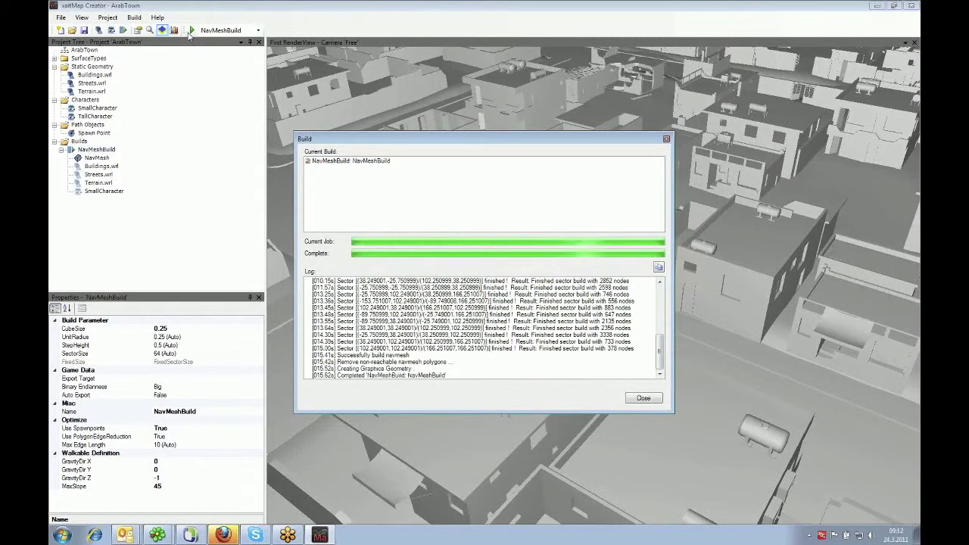
{"action": "left_click", "coordinate": [643, 398]}
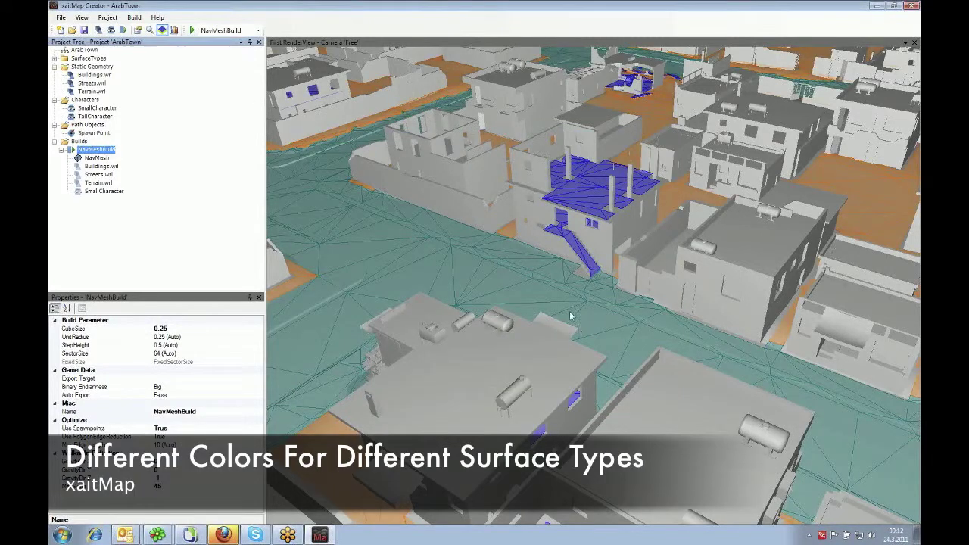
Examine the generated navigation mesh along the street, on the outdoor staircase and on the roof terrace with columns.
{"action": "middle_click_drag", "start_coordinate": [500, 267], "coordinate": [400, 177]}
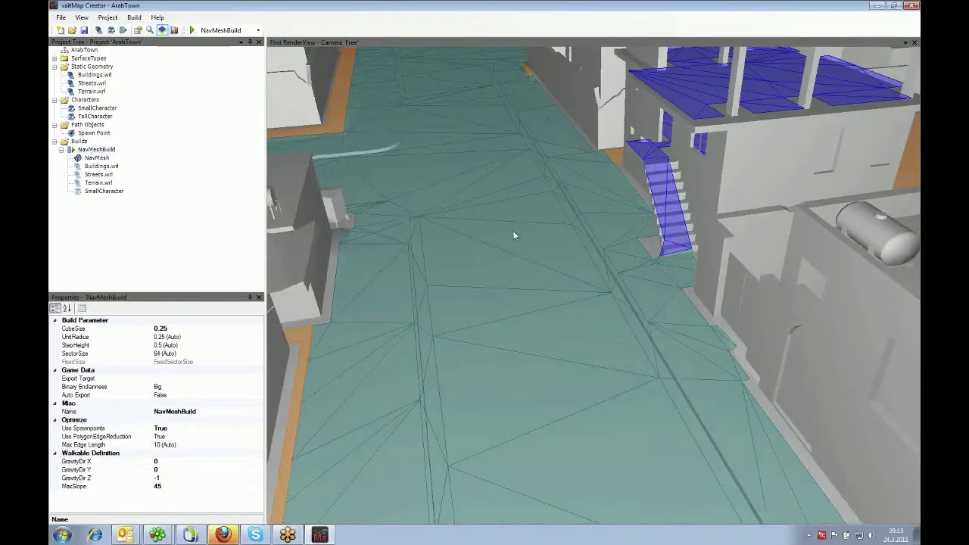
{"action": "middle_click_drag", "start_coordinate": [682, 201], "coordinate": [635, 232]}
{"action": "scroll", "coordinate": [635, 232], "scroll_direction": "down", "scroll_amount": 4}
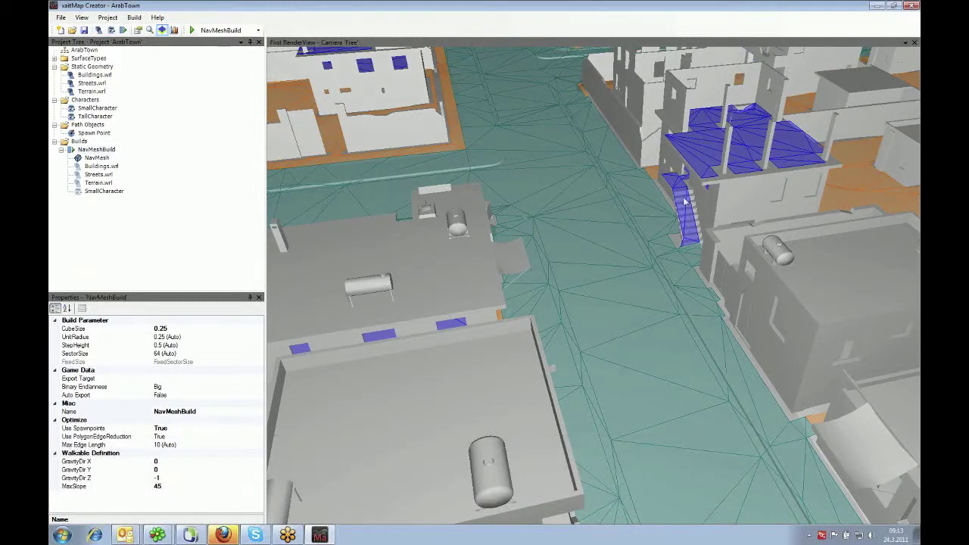
{"action": "left_click_drag", "start_coordinate": [668, 195], "coordinate": [733, 148]}
{"action": "key", "text": "w"}
{"action": "key", "text": "w"}
{"action": "key", "text": "w"}
{"action": "key", "text": "s"}
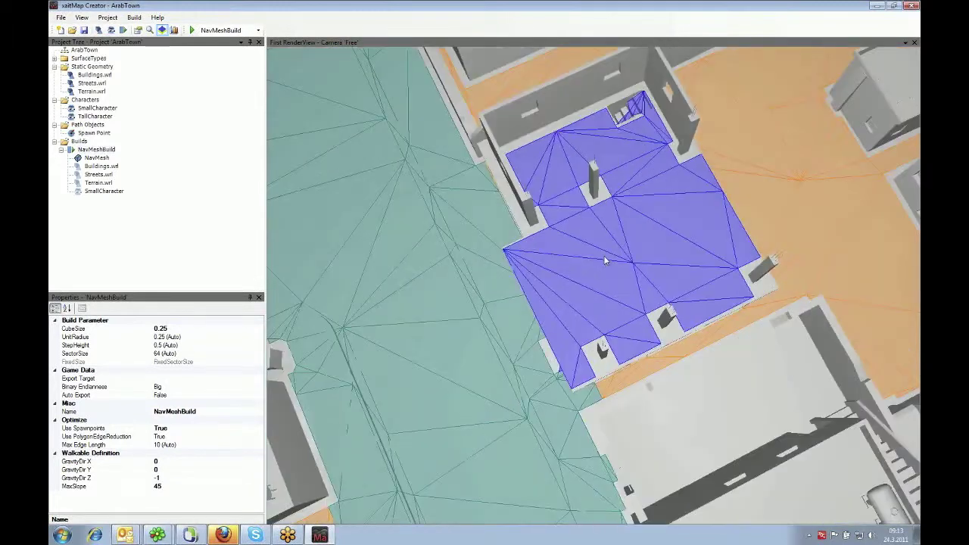
{"action": "middle_click_drag", "start_coordinate": [605, 259], "coordinate": [584, 227]}
{"action": "key", "text": "s"}
{"action": "key", "text": "d"}
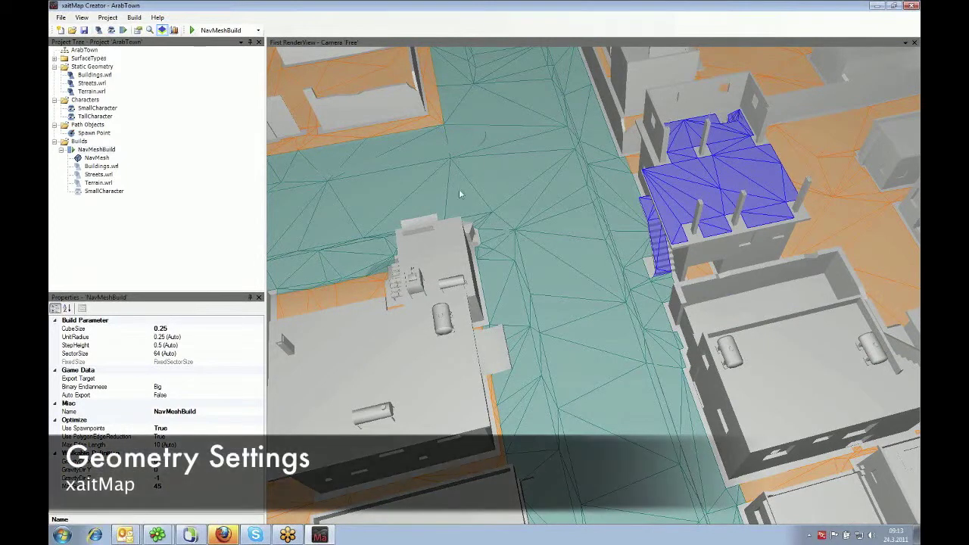
Hide the Buildings.wrl geometry to inspect the navigation mesh inside the buildings, and show it again.
{"action": "left_click", "coordinate": [110, 76]}
{"action": "right_click", "coordinate": [109, 77]}
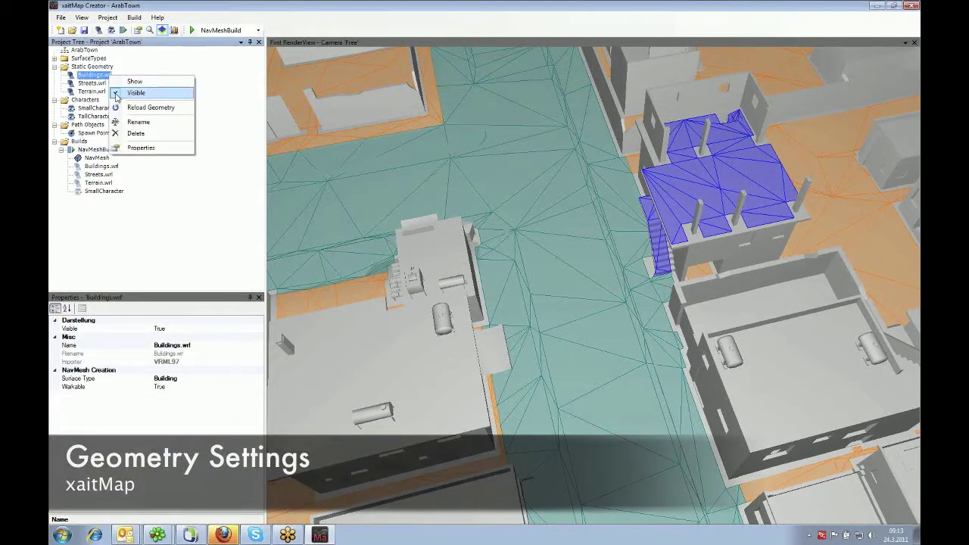
{"action": "left_click", "coordinate": [137, 91]}
{"action": "right_click", "coordinate": [85, 77]}
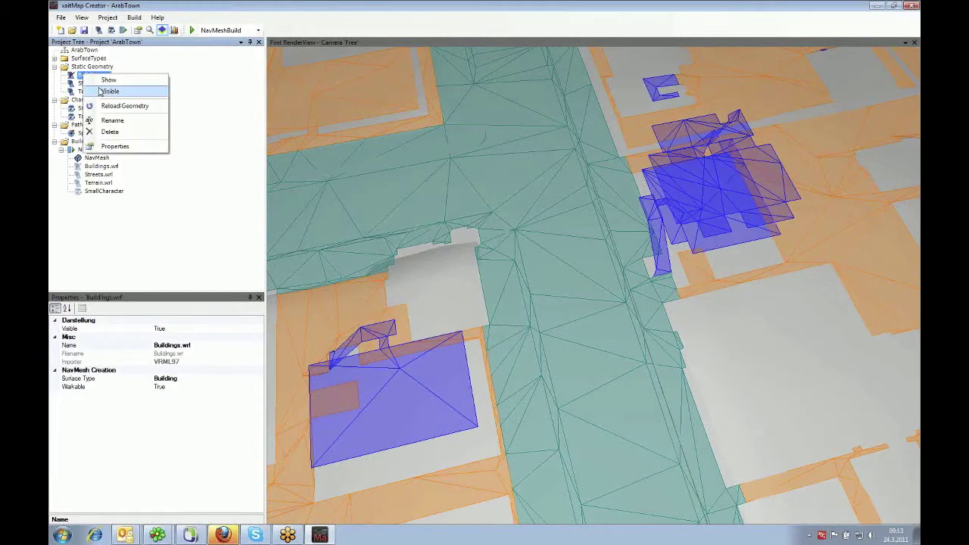
{"action": "left_click", "coordinate": [101, 90]}
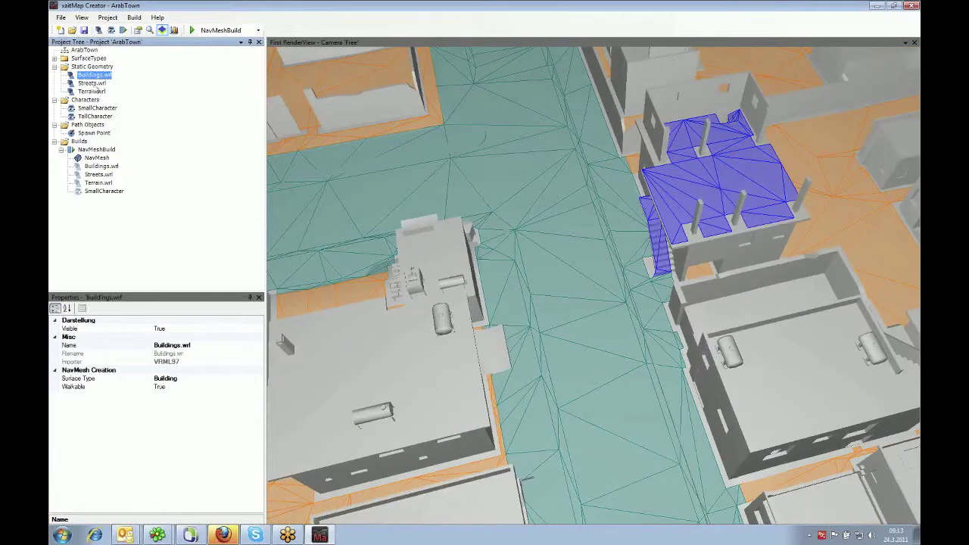
Hide the Streets.wrl geometry briefly to inspect the navigation mesh without it, and show it again.
{"action": "right_click", "coordinate": [91, 83]}
{"action": "left_click", "coordinate": [100, 101]}
{"action": "right_click", "coordinate": [93, 84]}
{"action": "left_click", "coordinate": [108, 100]}
{"action": "left_click_drag", "start_coordinate": [478, 214], "coordinate": [490, 198]}
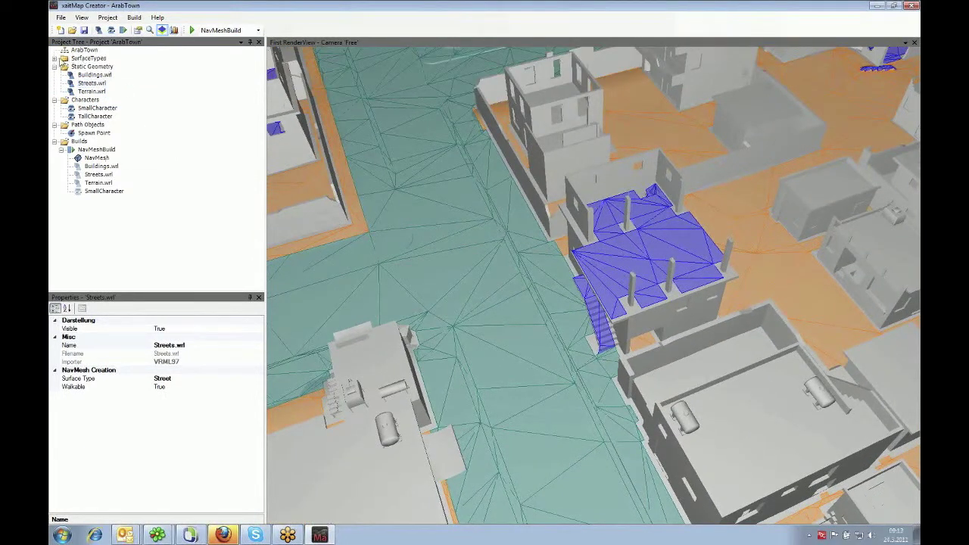
Expand the project's surface types and examine the navigation mesh across the town, the staircase and the neighbouring flat roofs.
{"action": "left_click", "coordinate": [54, 59]}
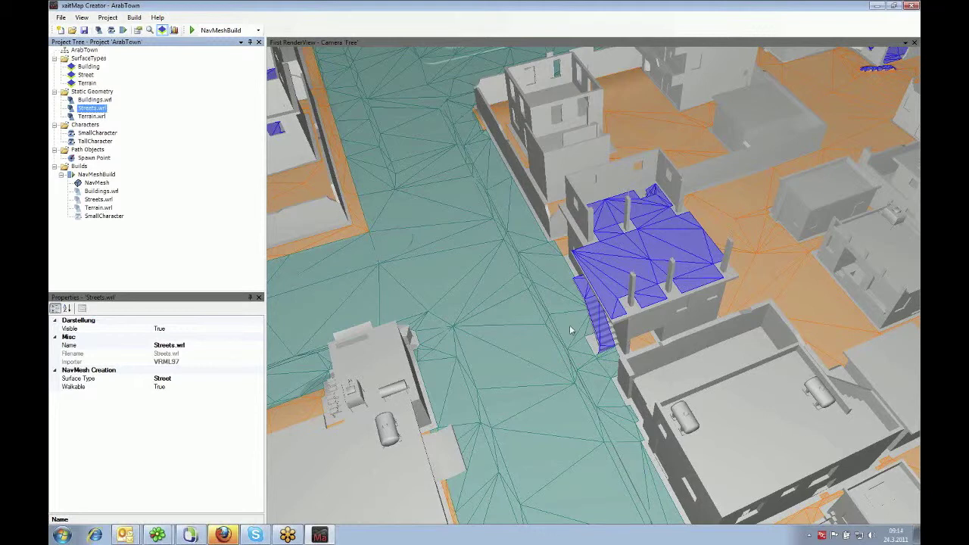
{"action": "middle_click_drag", "start_coordinate": [521, 338], "coordinate": [539, 346]}
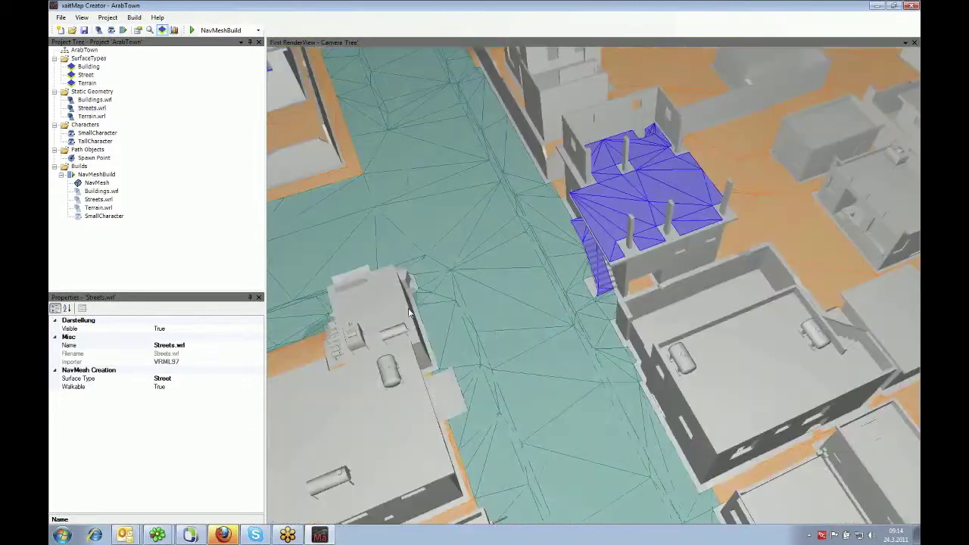
{"action": "scroll", "coordinate": [487, 248], "scroll_direction": "down", "scroll_amount": 7}
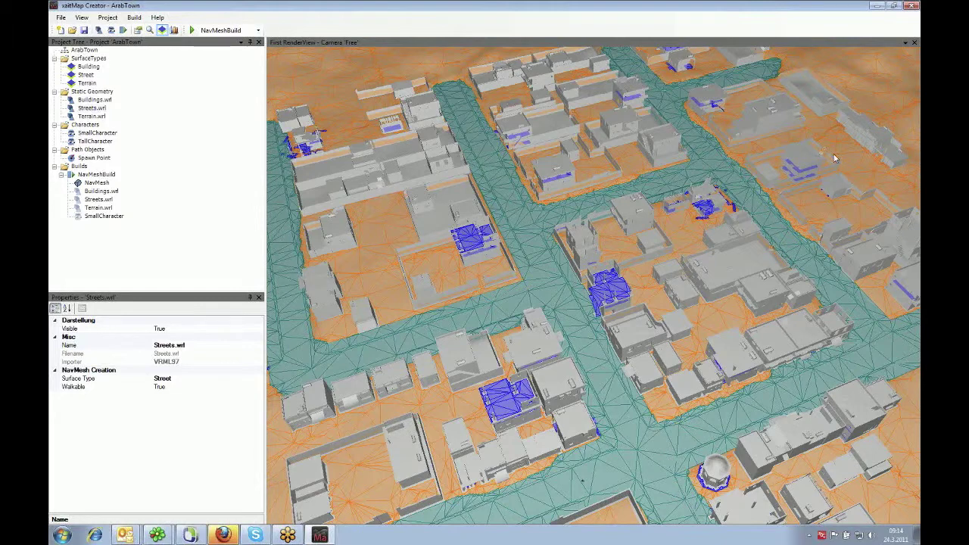
{"action": "middle_click_drag", "start_coordinate": [451, 86], "coordinate": [620, 77]}
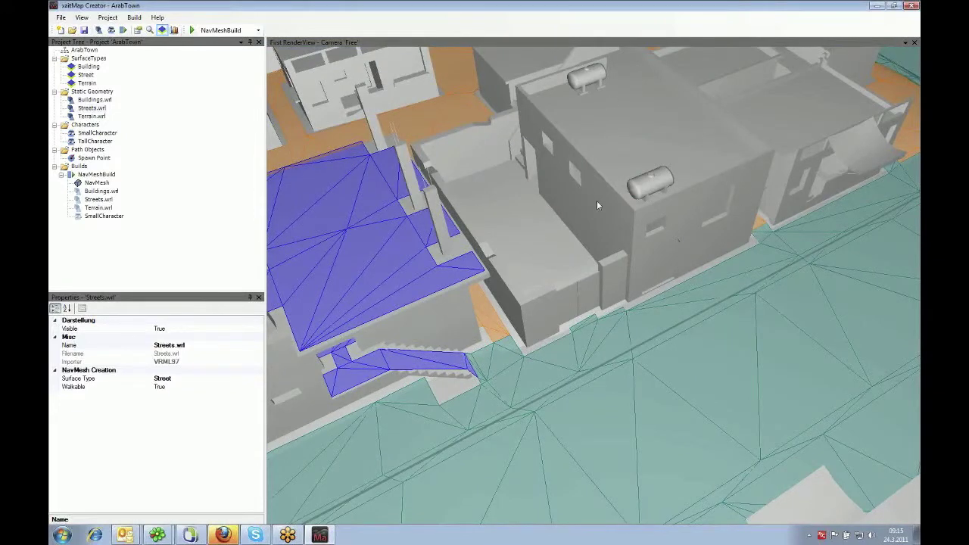
{"action": "middle_click_drag", "start_coordinate": [596, 200], "coordinate": [568, 193]}
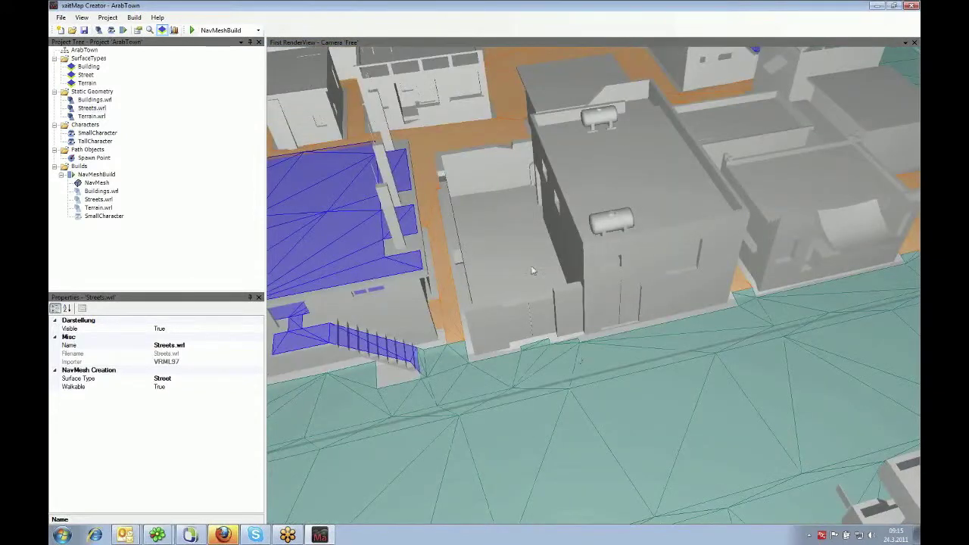
{"action": "middle_click_drag", "start_coordinate": [529, 321], "coordinate": [593, 402]}
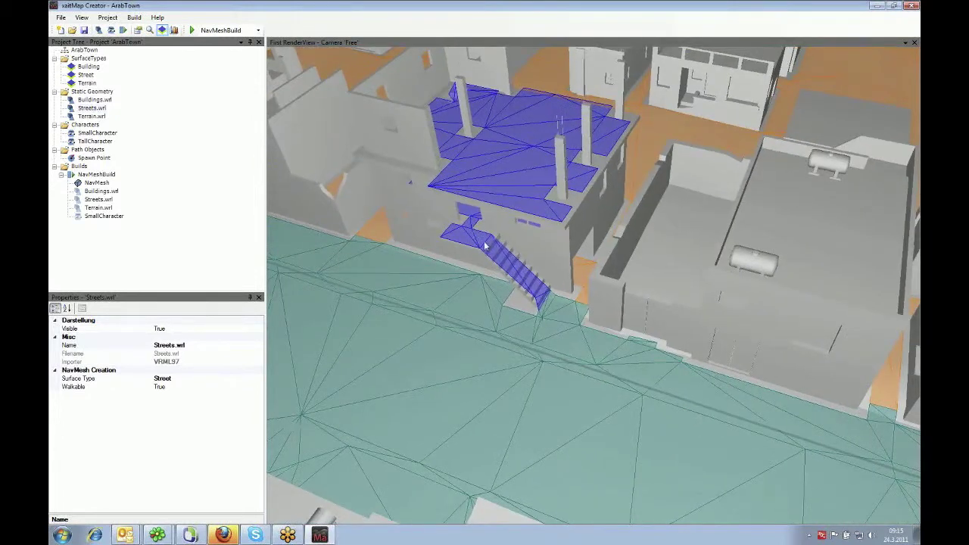
{"action": "middle_click_drag", "start_coordinate": [689, 264], "coordinate": [639, 275]}
{"action": "scroll", "coordinate": [639, 273], "scroll_direction": "up", "scroll_amount": 10}
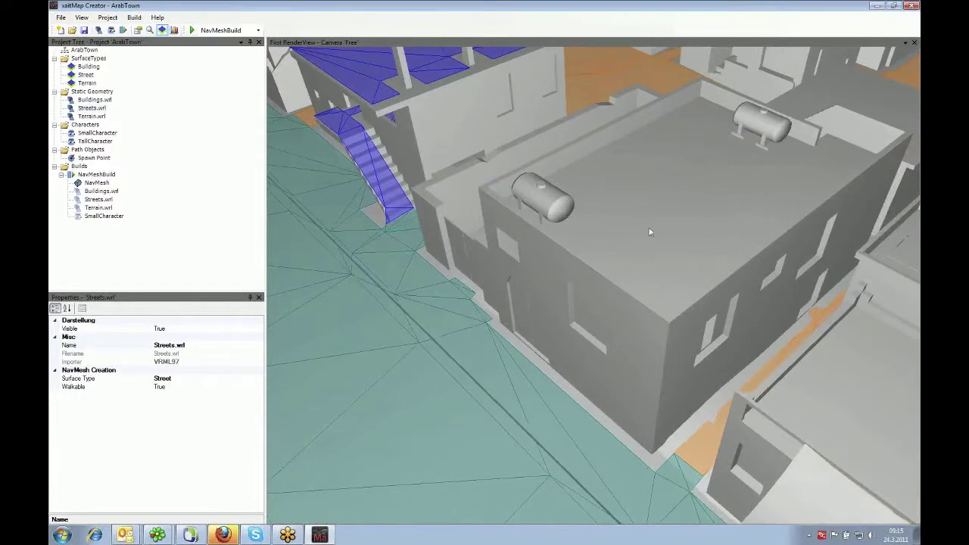
Select a navigation mesh triangle in the middle of the street to inspect its node properties.
{"action": "mouse_move", "coordinate": [635, 209]}
{"action": "middle_mouse_down"}
{"action": "mouse_move", "coordinate": [608, 205]}
{"action": "mouse_move", "coordinate": [662, 208]}
{"action": "mouse_move", "coordinate": [524, 224]}
{"action": "mouse_move", "coordinate": [544, 258]}
{"action": "mouse_move", "coordinate": [625, 277]}
{"action": "mouse_move", "coordinate": [816, 283]}
{"action": "mouse_move", "coordinate": [627, 220]}
{"action": "middle_mouse_up"}
{"action": "left_click", "coordinate": [625, 219]}
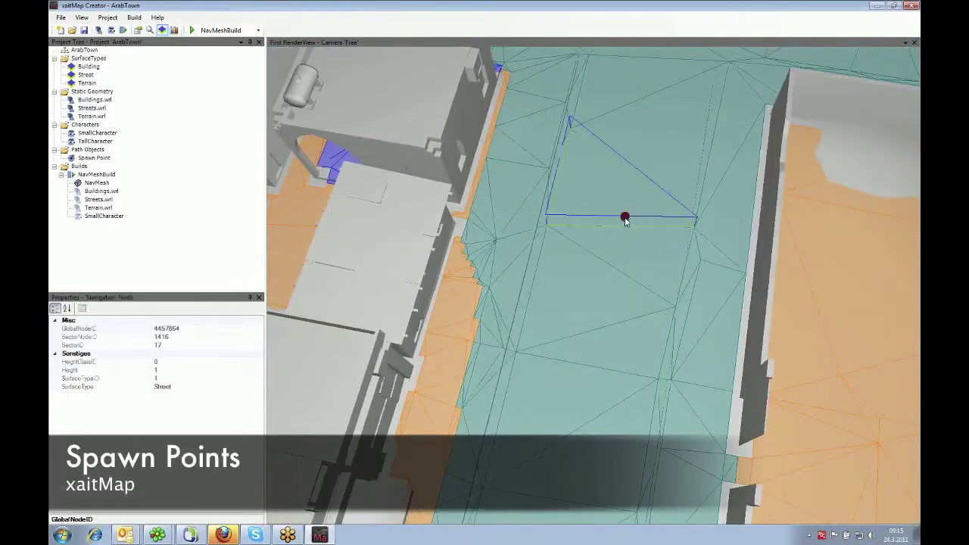
Examine the spawn point in the street up close and reselect the navigation mesh triangle beneath it.
{"action": "scroll", "coordinate": [643, 273], "scroll_direction": "up", "scroll_amount": 5}
{"action": "scroll", "coordinate": [648, 273], "scroll_direction": "up", "scroll_amount": 4}
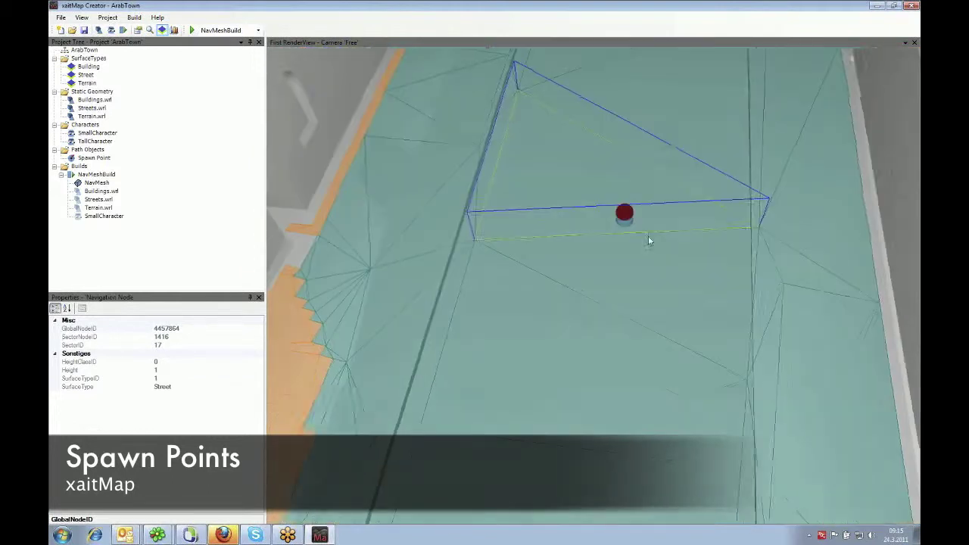
{"action": "scroll", "coordinate": [626, 273], "scroll_direction": "up", "scroll_amount": 10}
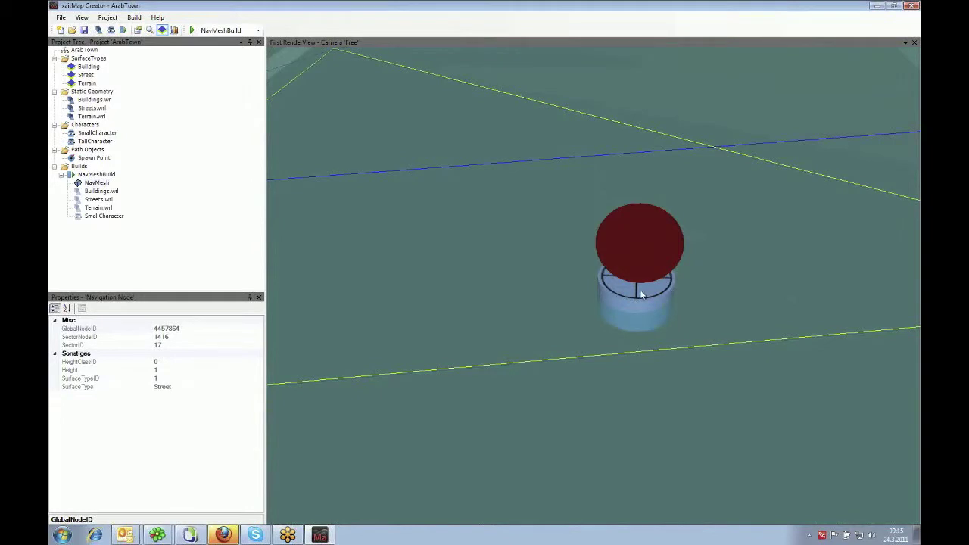
{"action": "scroll", "coordinate": [651, 301], "scroll_direction": "down", "scroll_amount": 10}
{"action": "right_click", "coordinate": [608, 296]}
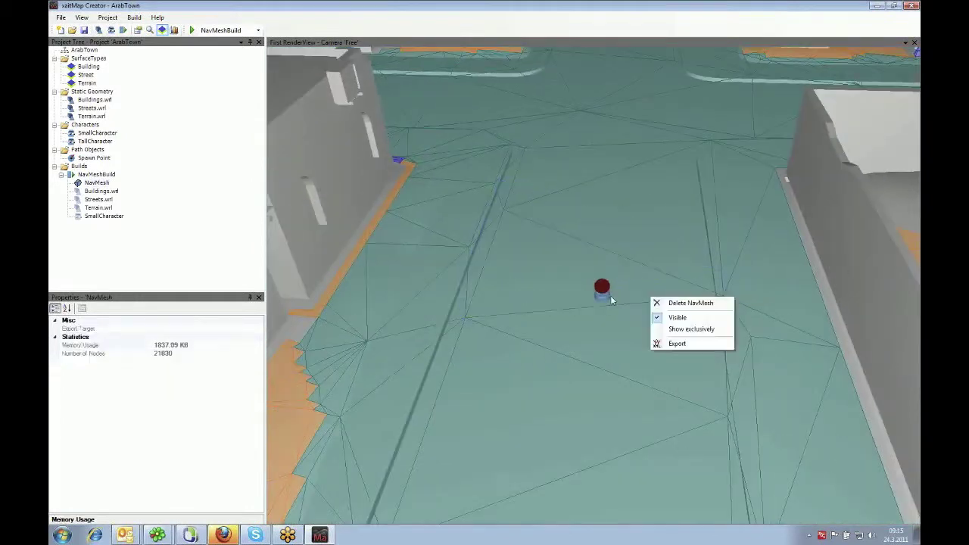
{"action": "left_click", "coordinate": [611, 302]}
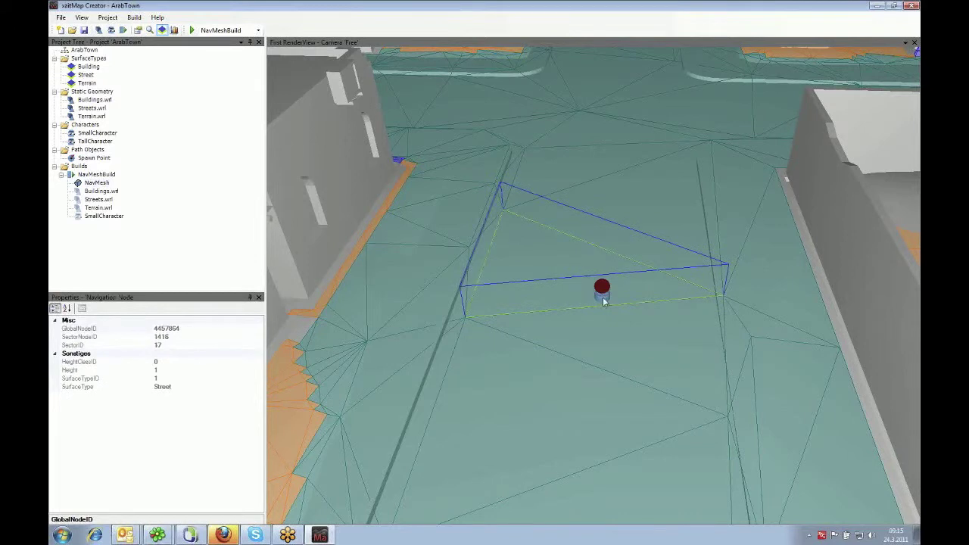
{"action": "scroll", "coordinate": [603, 296], "scroll_direction": "down", "scroll_amount": 10}
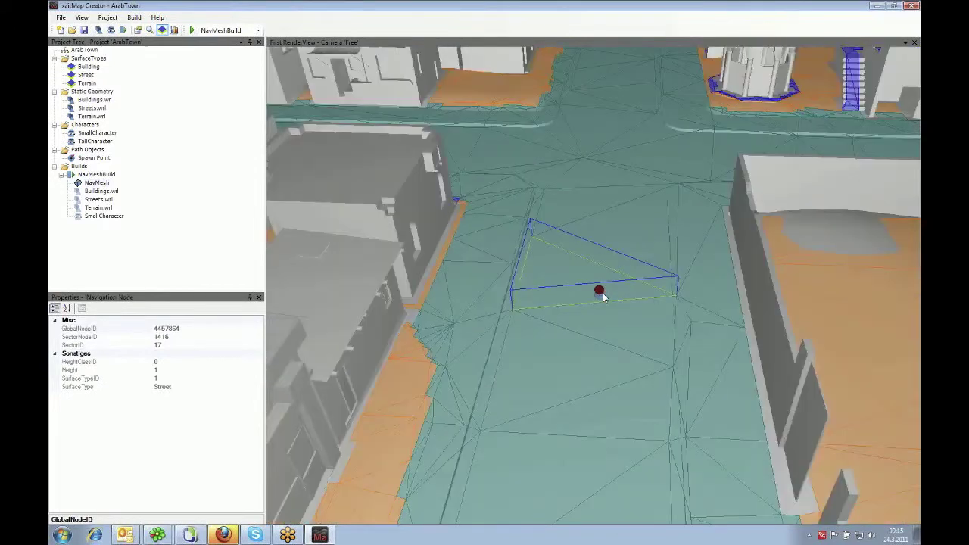
{"action": "scroll", "coordinate": [599, 287], "scroll_direction": "up", "scroll_amount": 3}
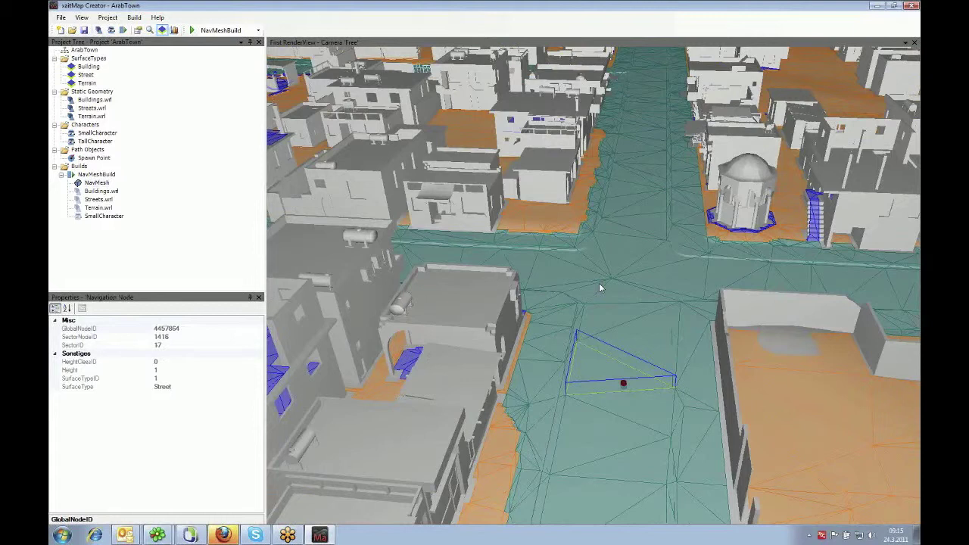
Select a navigation mesh triangle at the street intersection and examine which surrounding roofs, staircases and streets the mesh covers.
{"action": "right_click", "coordinate": [576, 277]}
{"action": "left_click", "coordinate": [591, 286]}
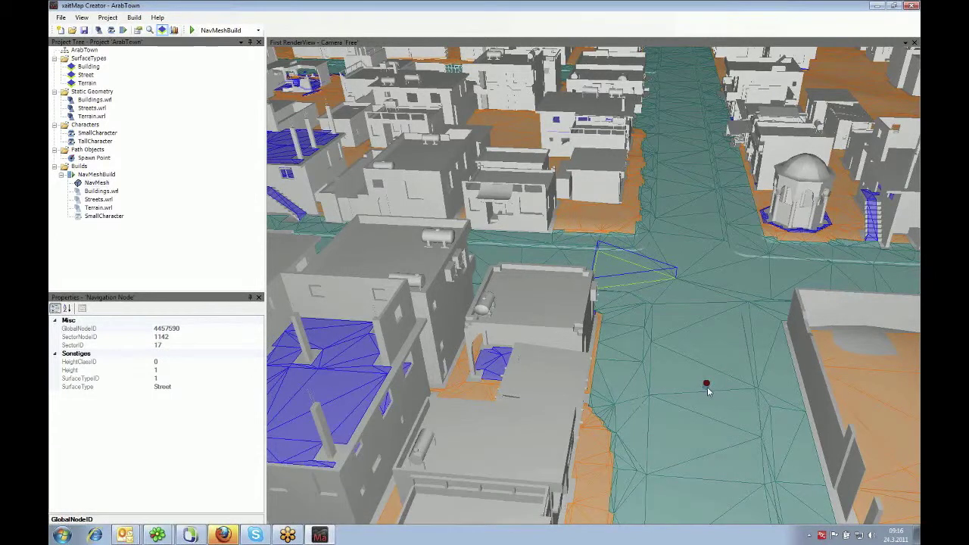
{"action": "right_click_drag", "start_coordinate": [708, 392], "coordinate": [686, 368]}
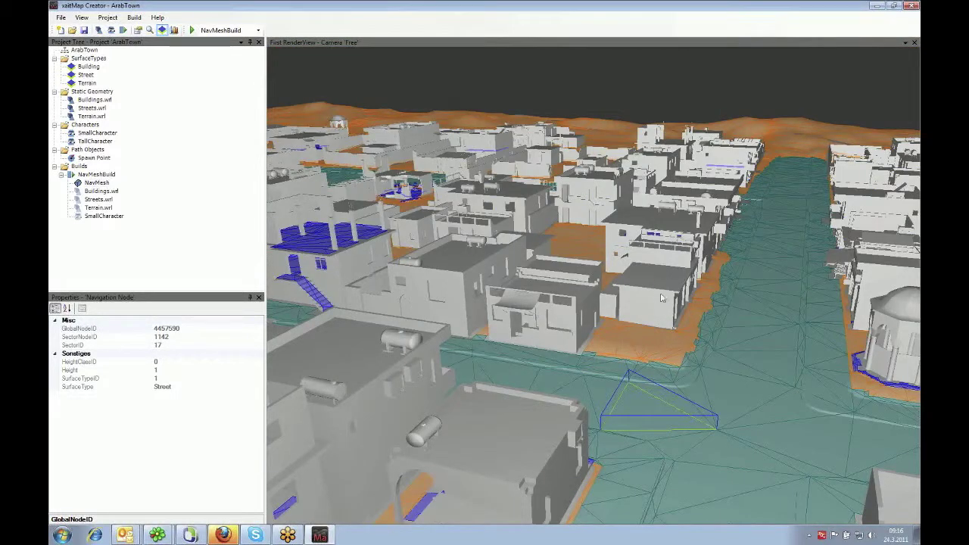
{"action": "right_click_drag", "start_coordinate": [676, 333], "coordinate": [679, 359]}
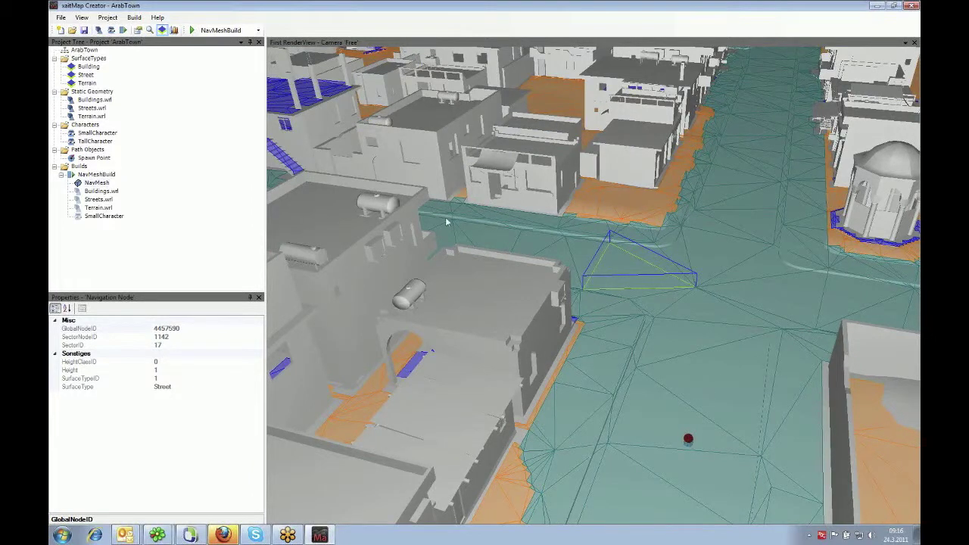
{"action": "right_click_drag", "start_coordinate": [314, 104], "coordinate": [332, 196]}
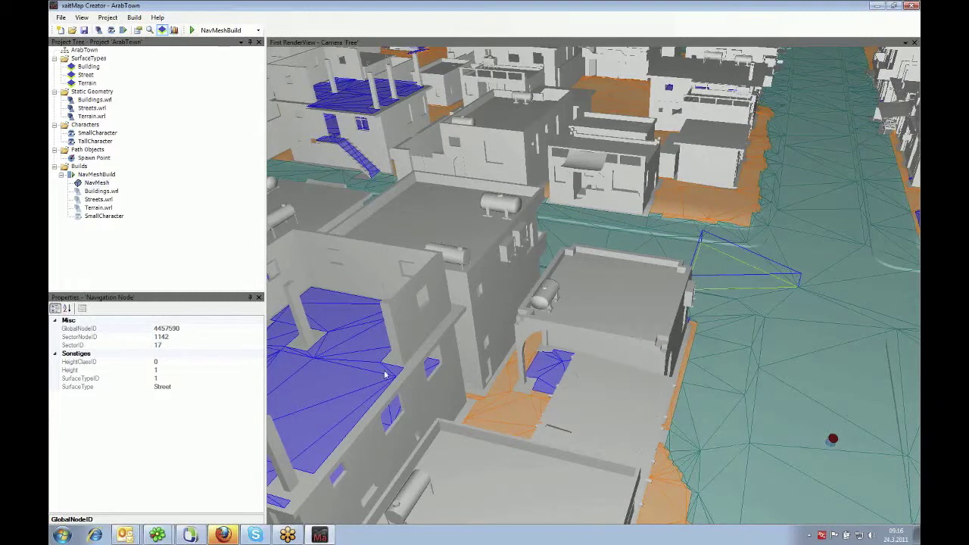
{"action": "key", "text": "d"}
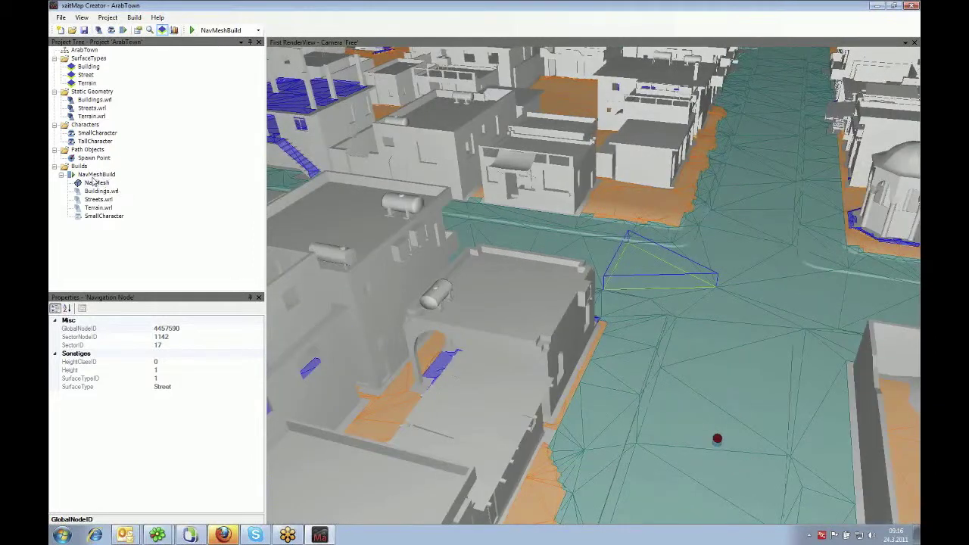
Rebuild the navigation mesh with NavMeshBuild's Use Spawnpoints set to False and check the NavMesh statistics.
{"action": "left_click", "coordinate": [95, 175]}
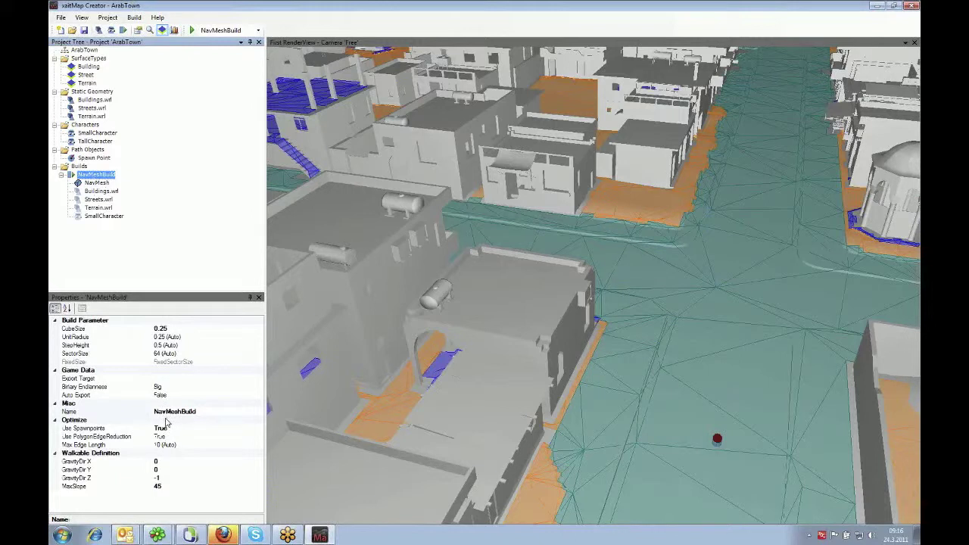
{"action": "double_click", "coordinate": [194, 429]}
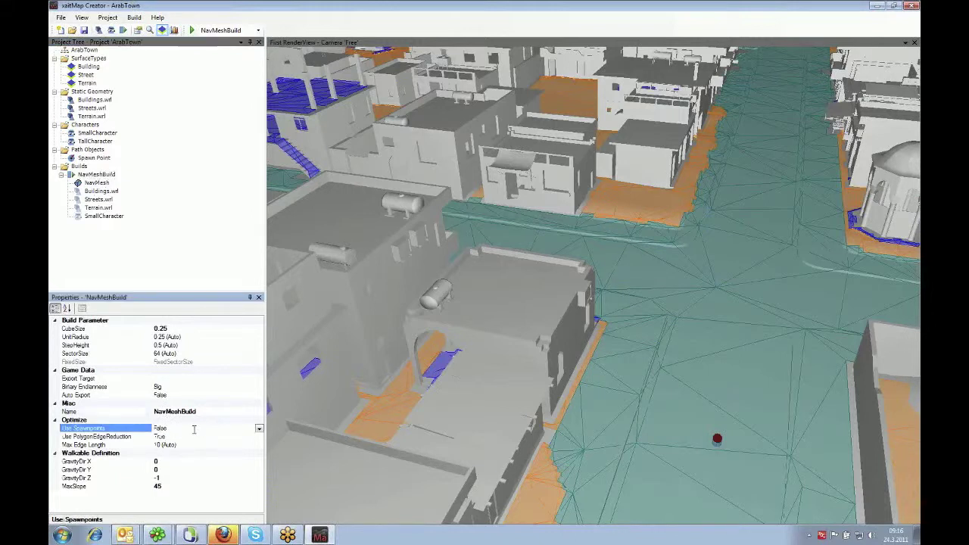
{"action": "left_click", "coordinate": [689, 441]}
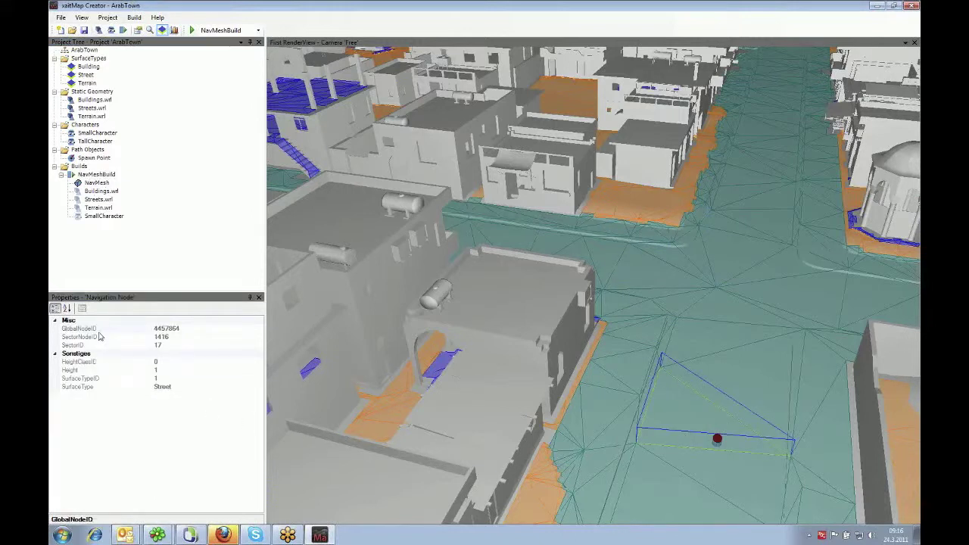
{"action": "left_click", "coordinate": [92, 184]}
{"action": "left_click", "coordinate": [90, 176]}
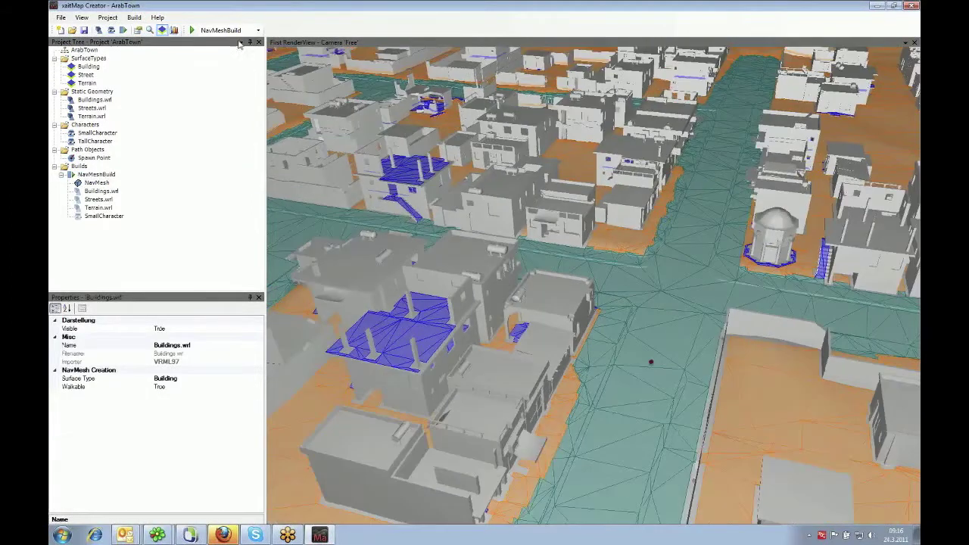
{"action": "left_click", "coordinate": [193, 30]}
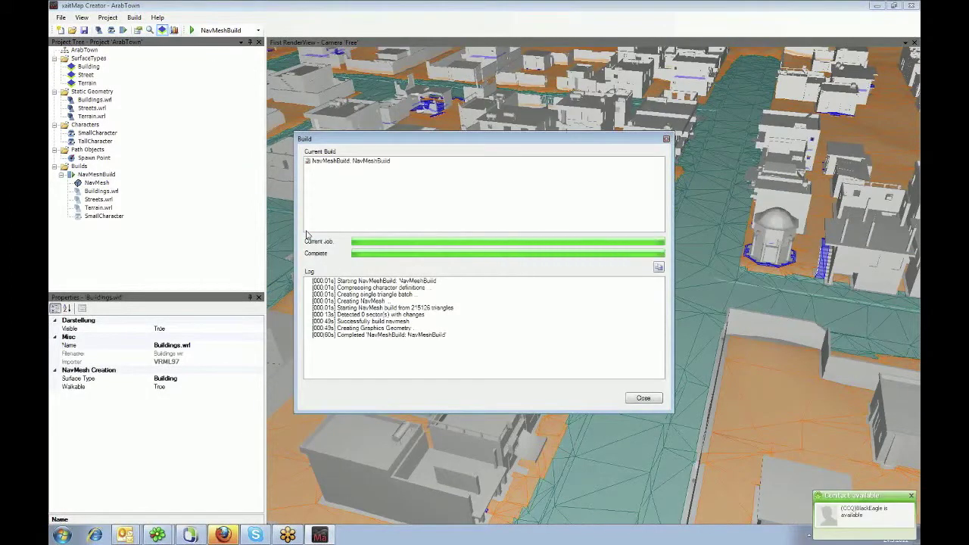
{"action": "left_click", "coordinate": [654, 400]}
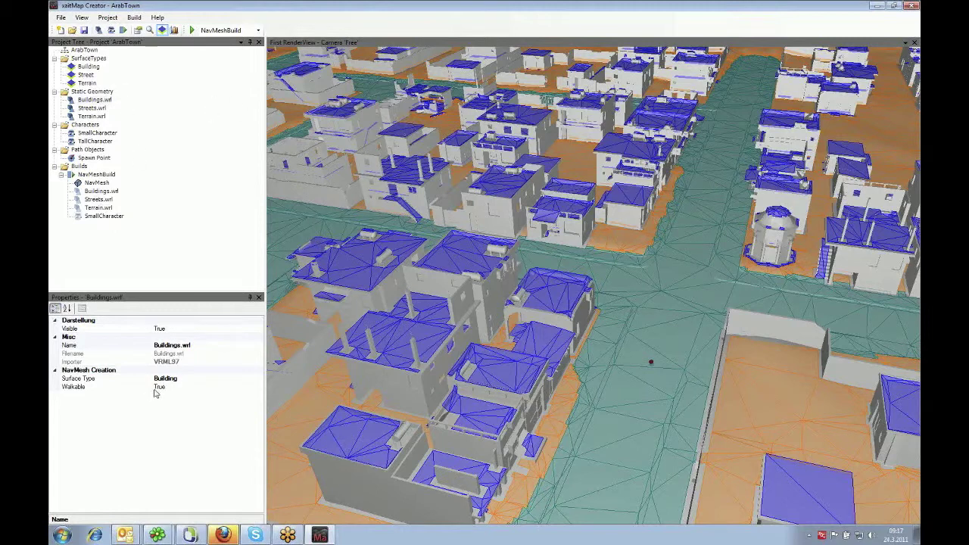
{"action": "left_click", "coordinate": [92, 184]}
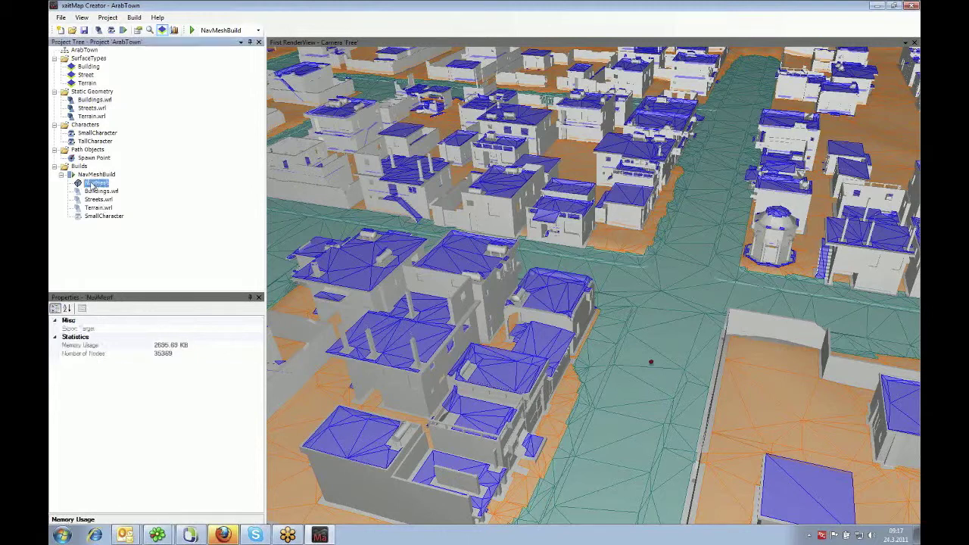
Set NavMeshBuild's Use Spawnpoints to True and rebuild the navigation mesh.
{"action": "left_click", "coordinate": [98, 175]}
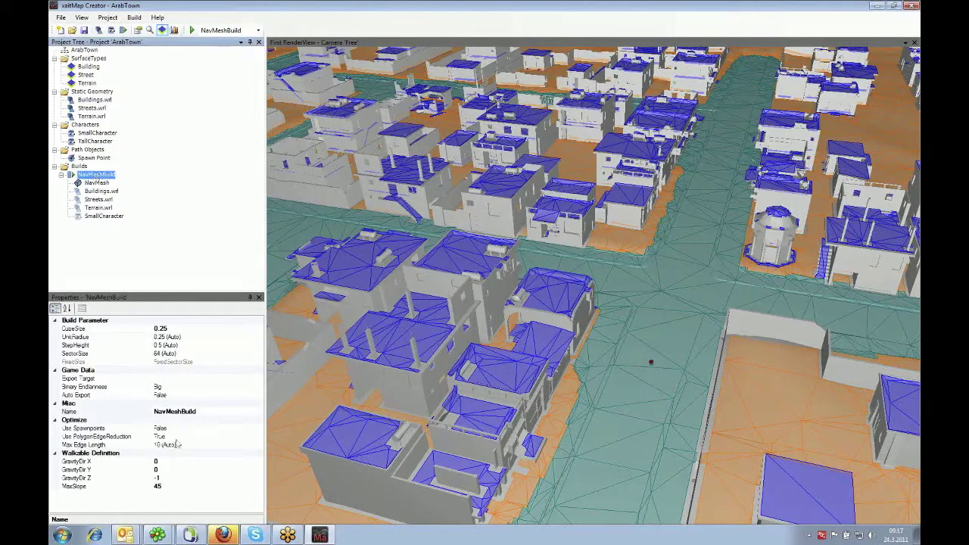
{"action": "double_click", "coordinate": [168, 429]}
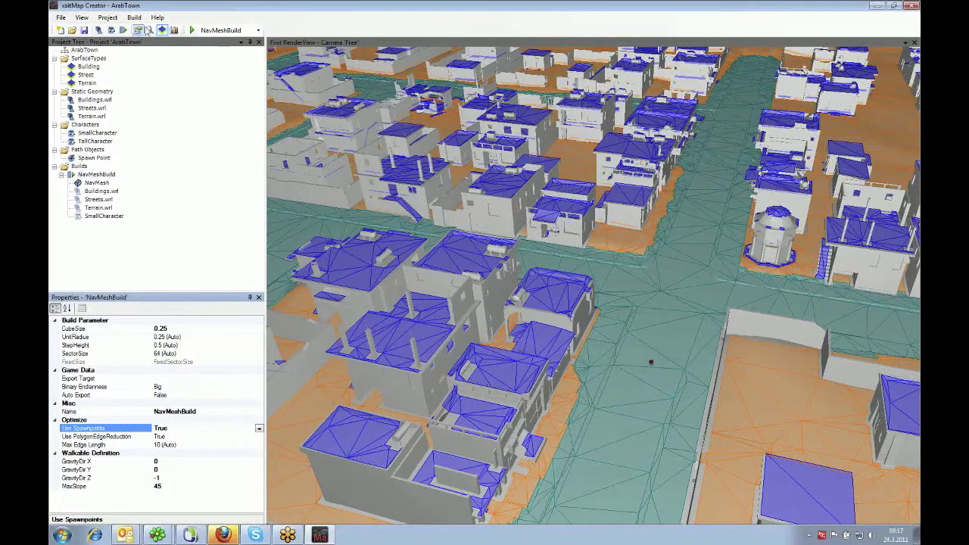
{"action": "left_click", "coordinate": [192, 31]}
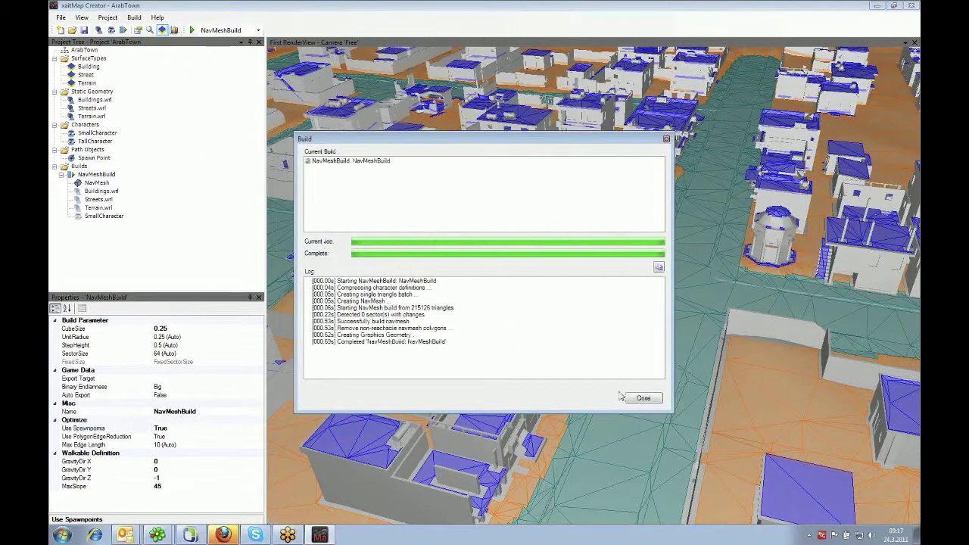
{"action": "left_click", "coordinate": [644, 399]}
Add a spawn point on the flat roof of the building with the awning and rebuild the navigation mesh.
{"action": "middle_click_drag", "start_coordinate": [640, 401], "coordinate": [635, 212]}
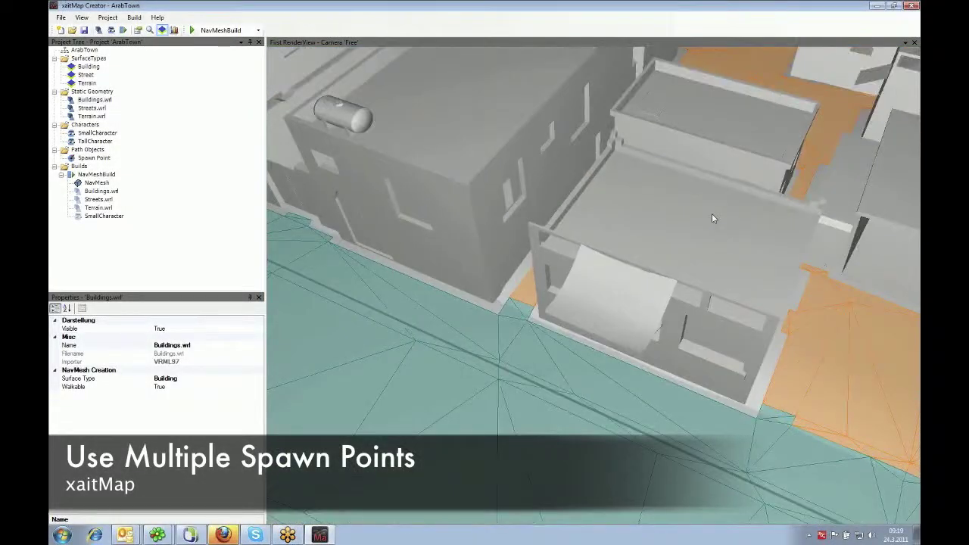
{"action": "right_click", "coordinate": [712, 216]}
{"action": "left_click", "coordinate": [732, 221]}
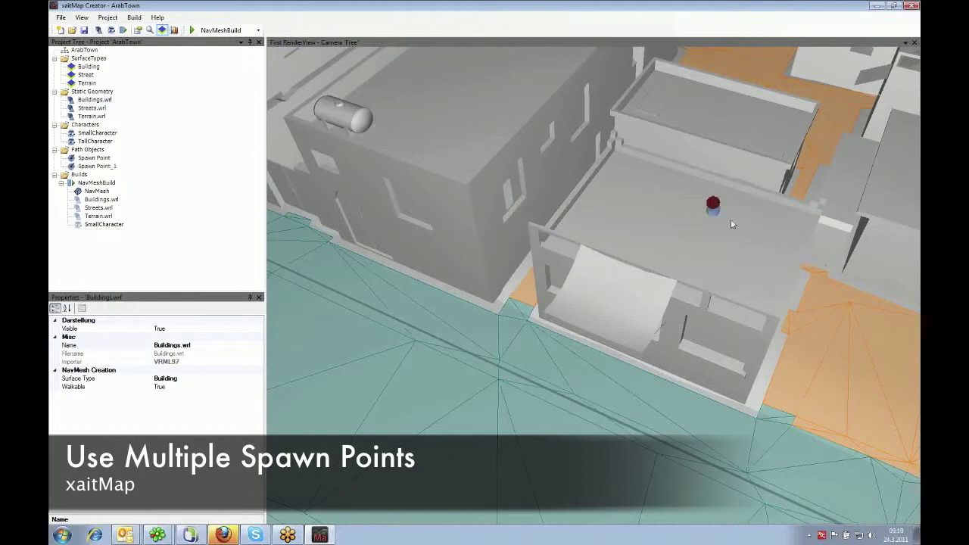
{"action": "left_click", "coordinate": [192, 30]}
{"action": "left_click", "coordinate": [643, 398]}
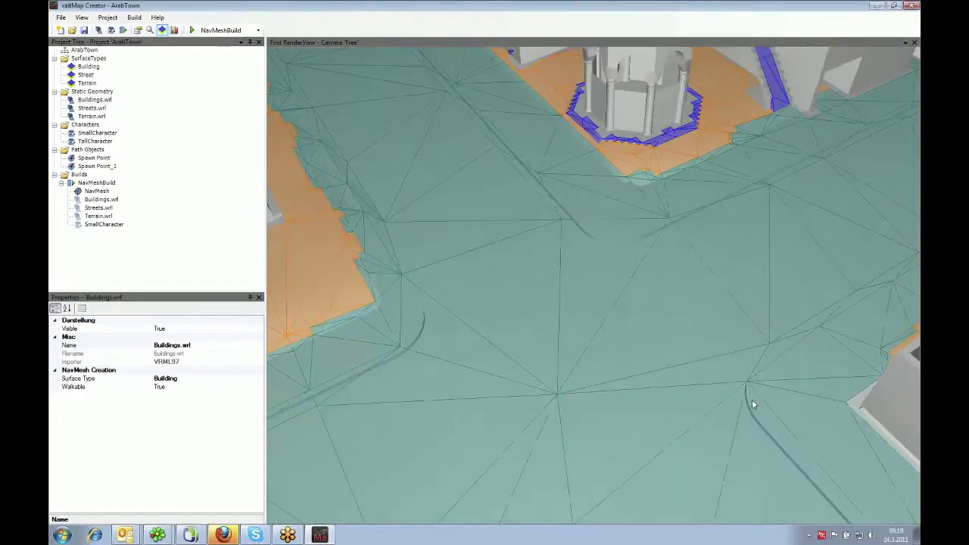
Add another spawn point on the nearby flat roof facing the street corner and rebuild the navigation mesh.
{"action": "middle_click_drag", "start_coordinate": [584, 400], "coordinate": [569, 402]}
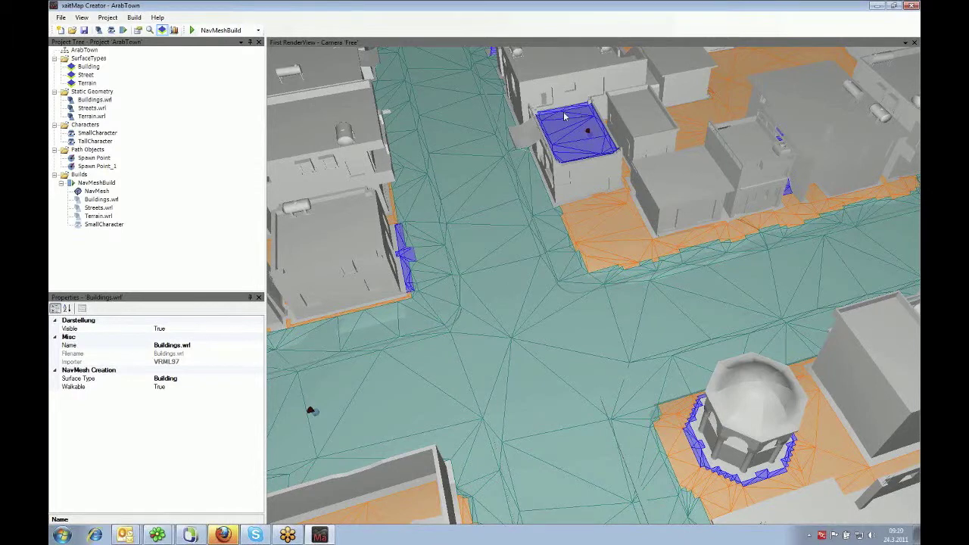
{"action": "right_click", "coordinate": [684, 172]}
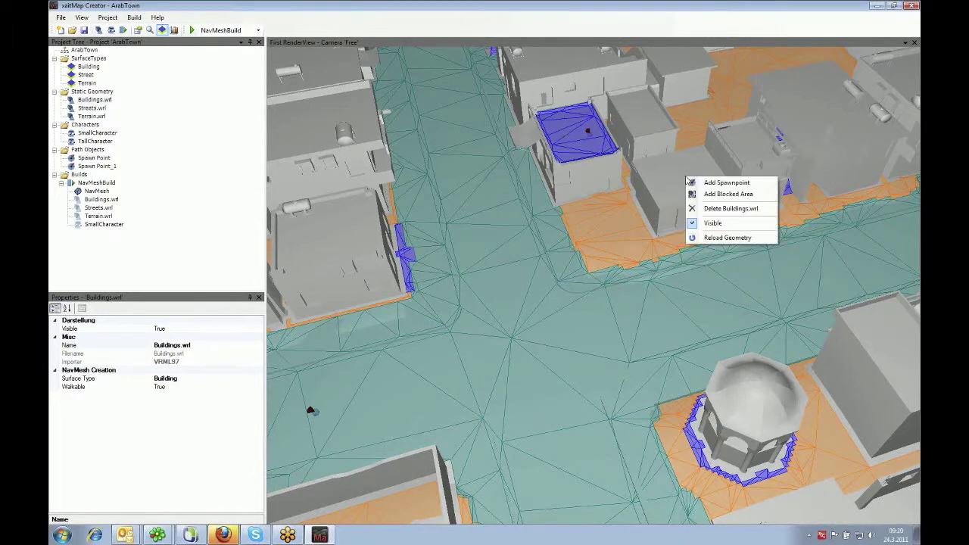
{"action": "left_click", "coordinate": [709, 183]}
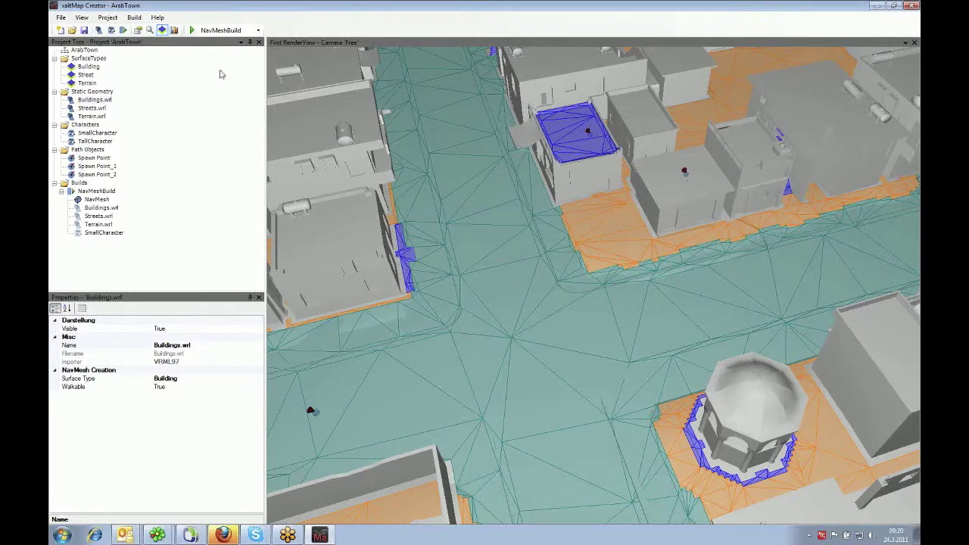
{"action": "left_click", "coordinate": [193, 30]}
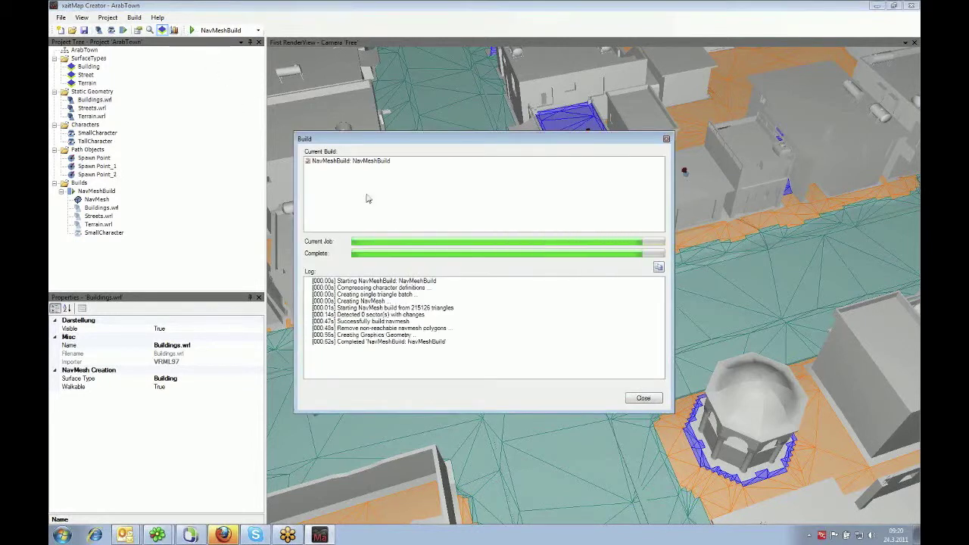
{"action": "left_click", "coordinate": [640, 397]}
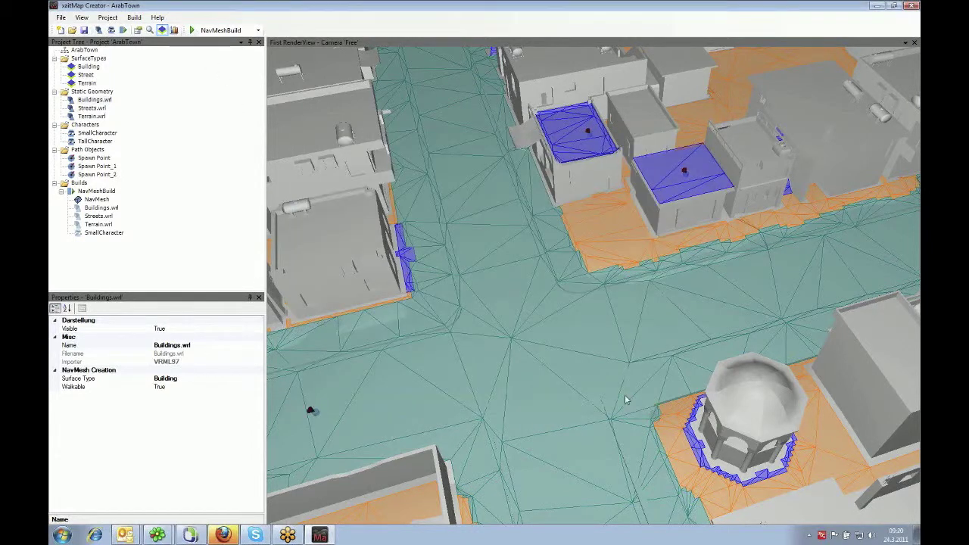